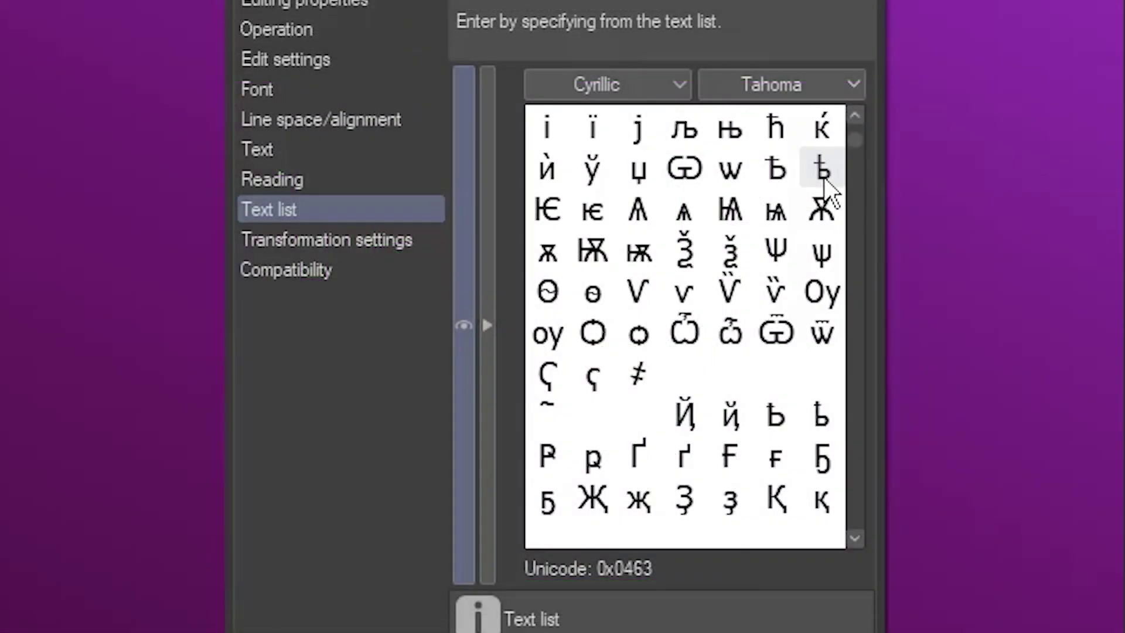
- Find Text list in Tool Property and preview its insertable characters, then close the list
scroll(820, 182, "down", 3)
scroll(817, 177, "up", 5)
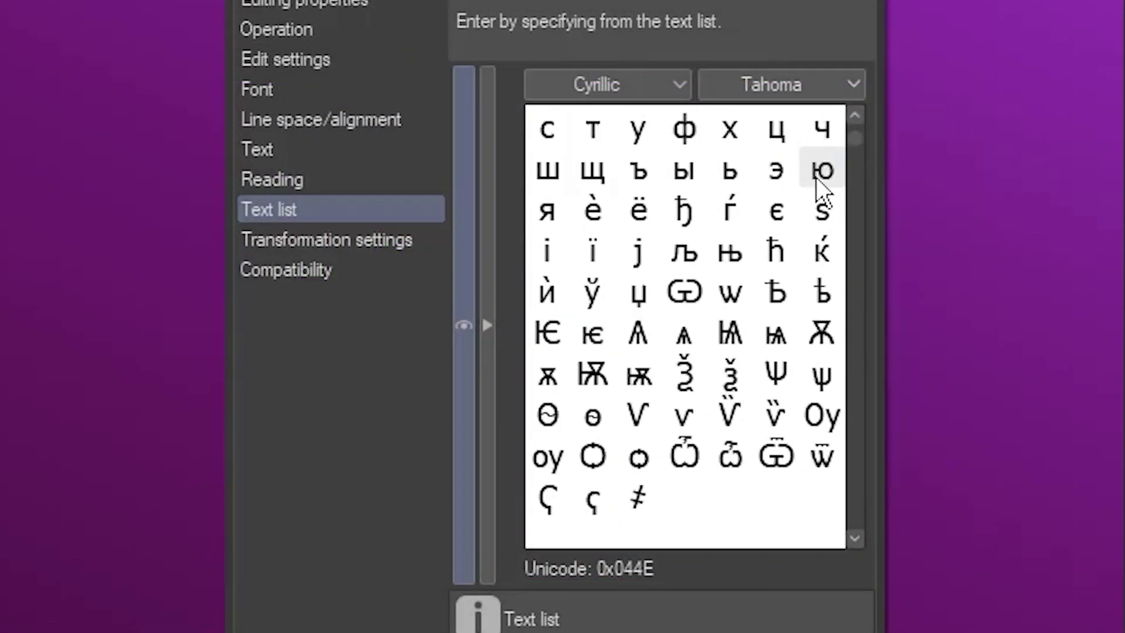
scroll(803, 178, "up", 7)
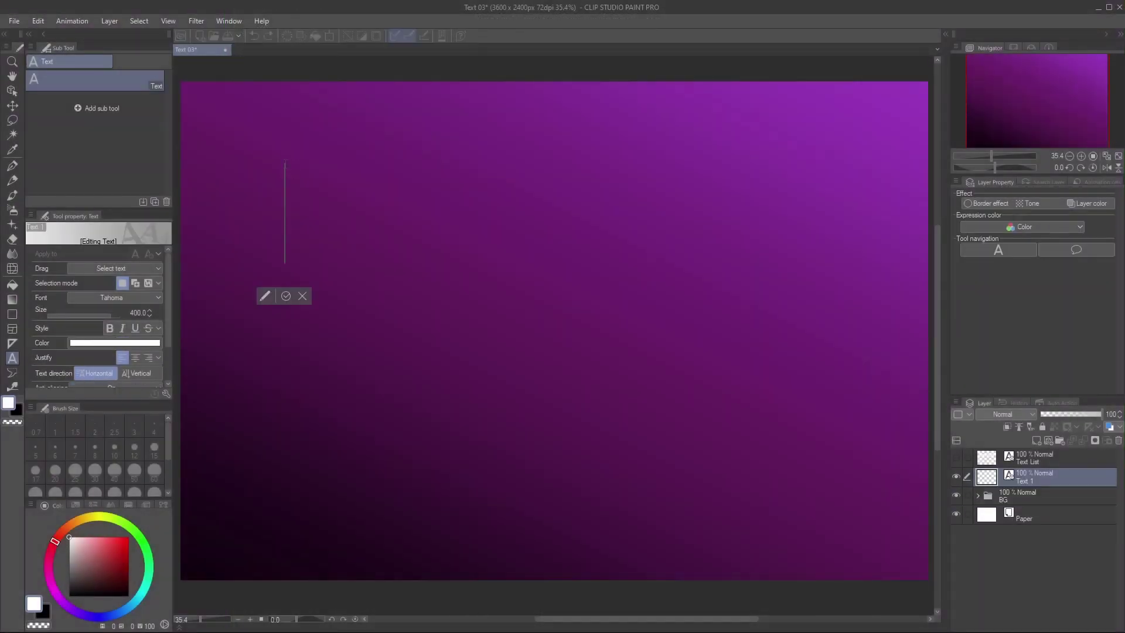
scroll(303, 176, "down", 2)
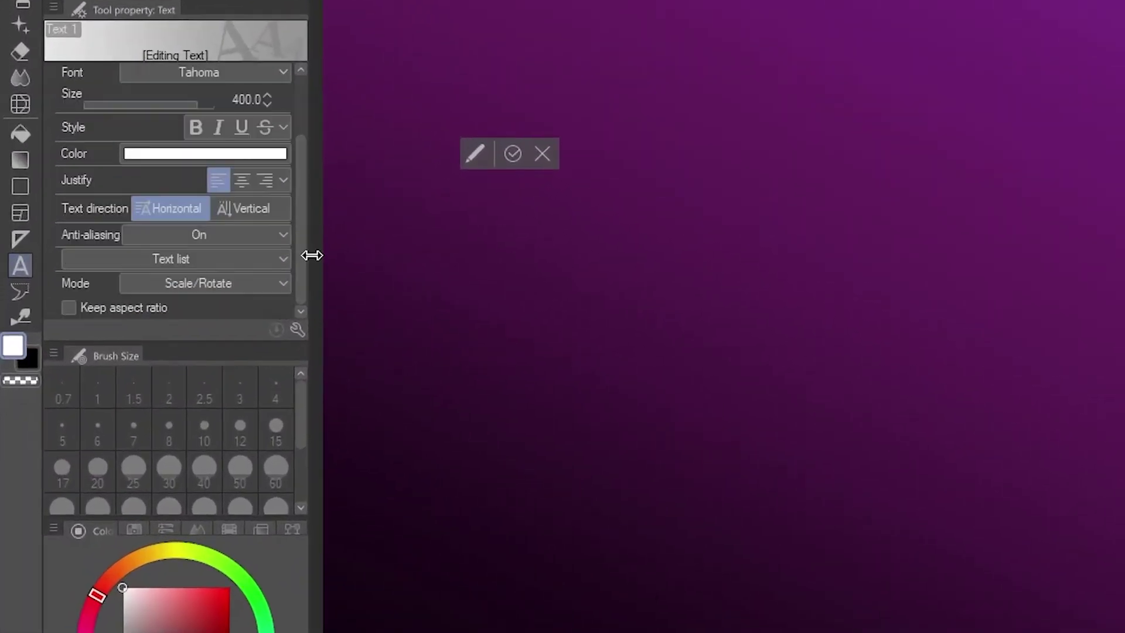
left_click(282, 260)
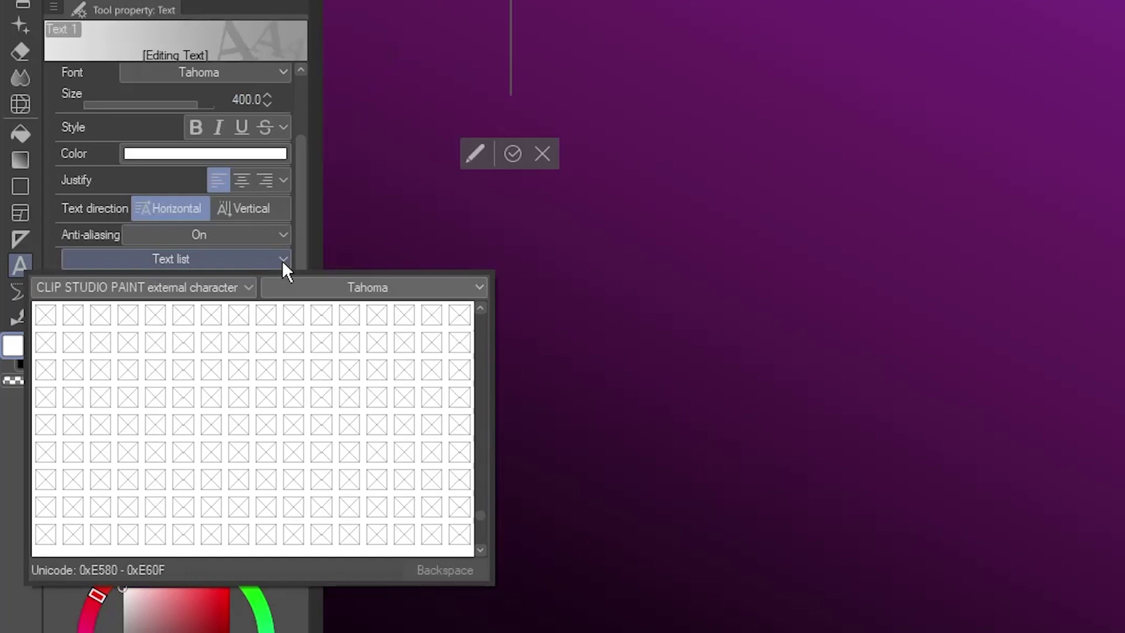
left_click(283, 260)
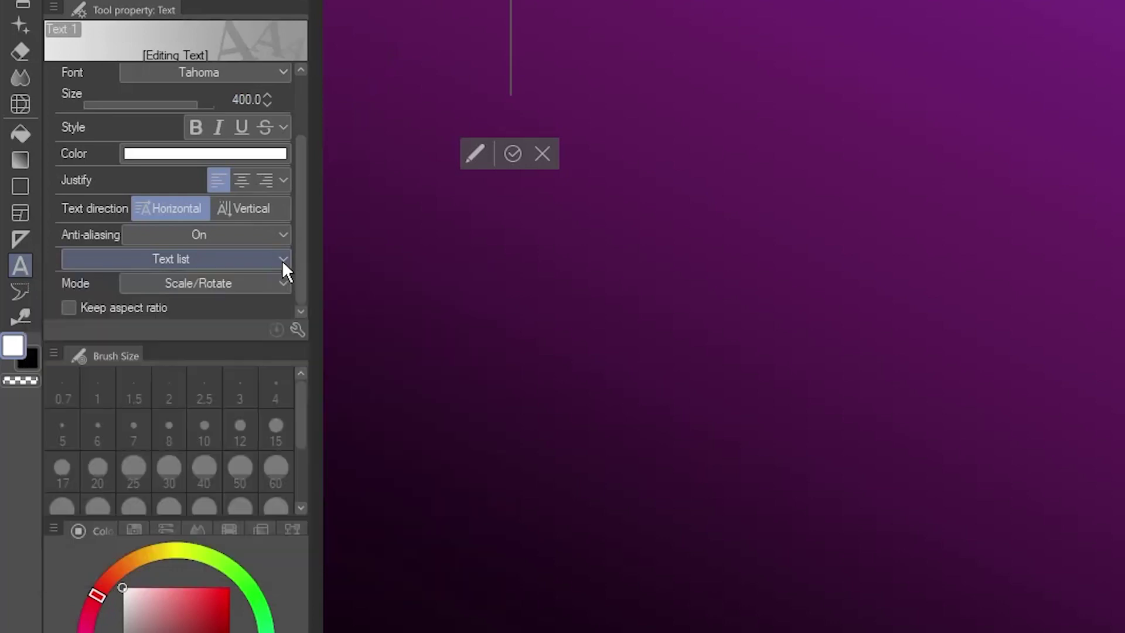
- Open the Text tool's Sub Tool Detail on the Text list settings
left_click(297, 329)
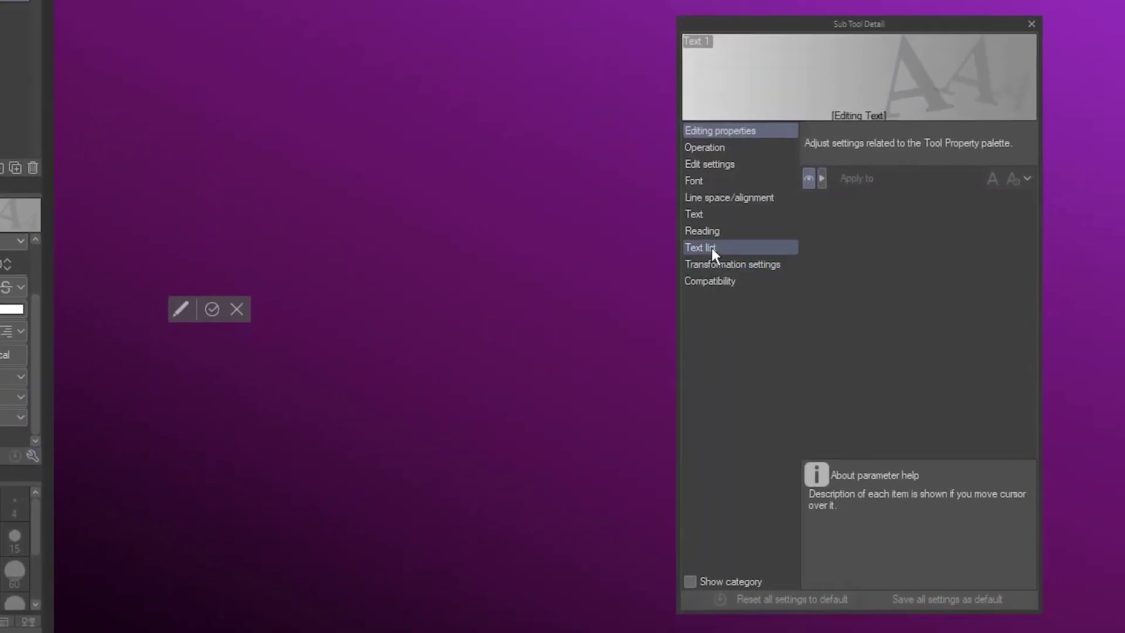
left_click(711, 247)
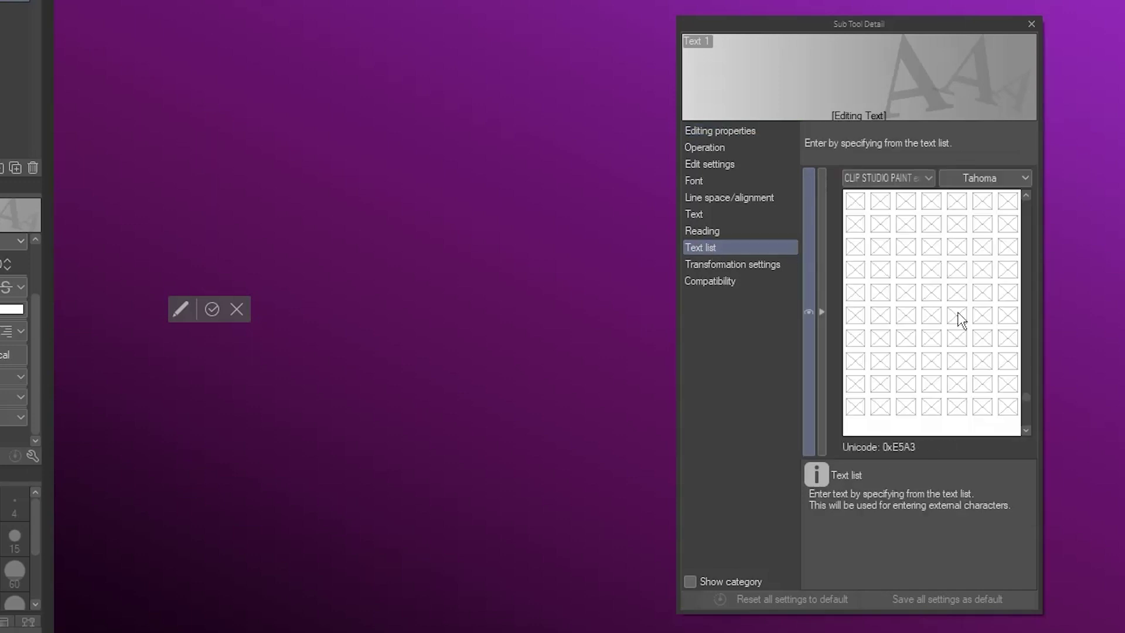
left_click_drag(1026, 396, 1029, 219)
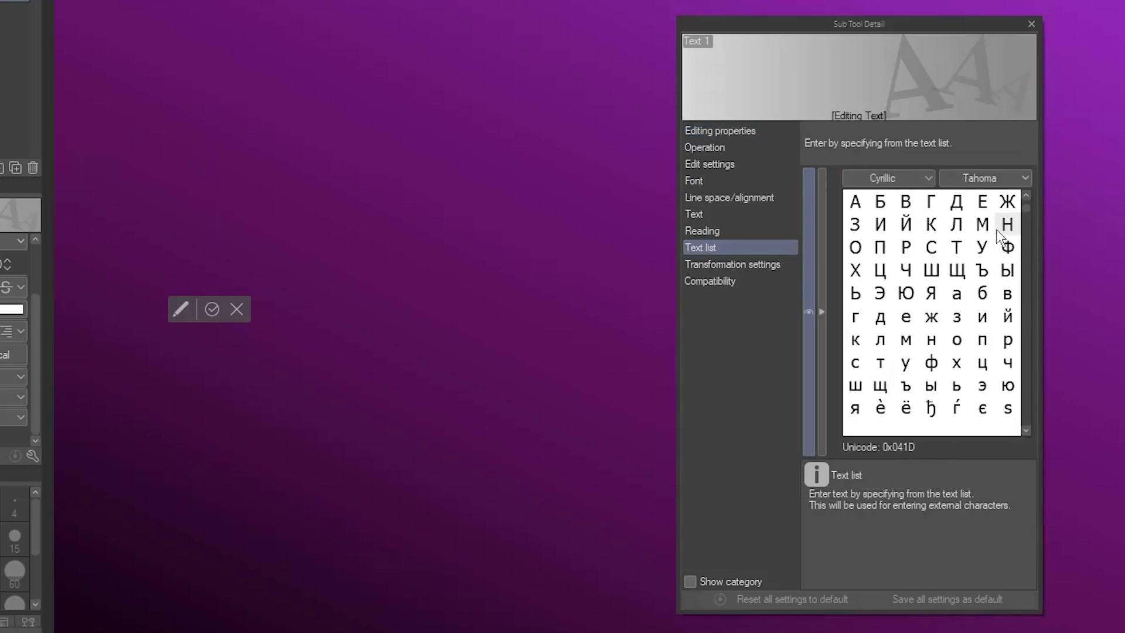
scroll(1000, 237, "up", 20)
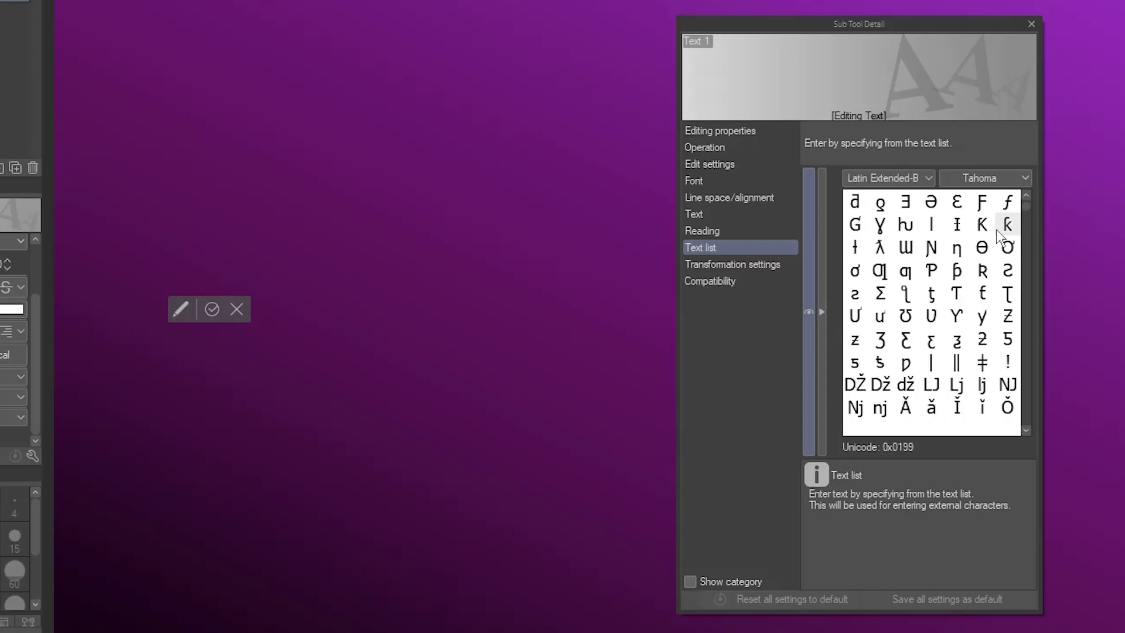
- Switch the Text list character set to Basic Latin
left_click(929, 175)
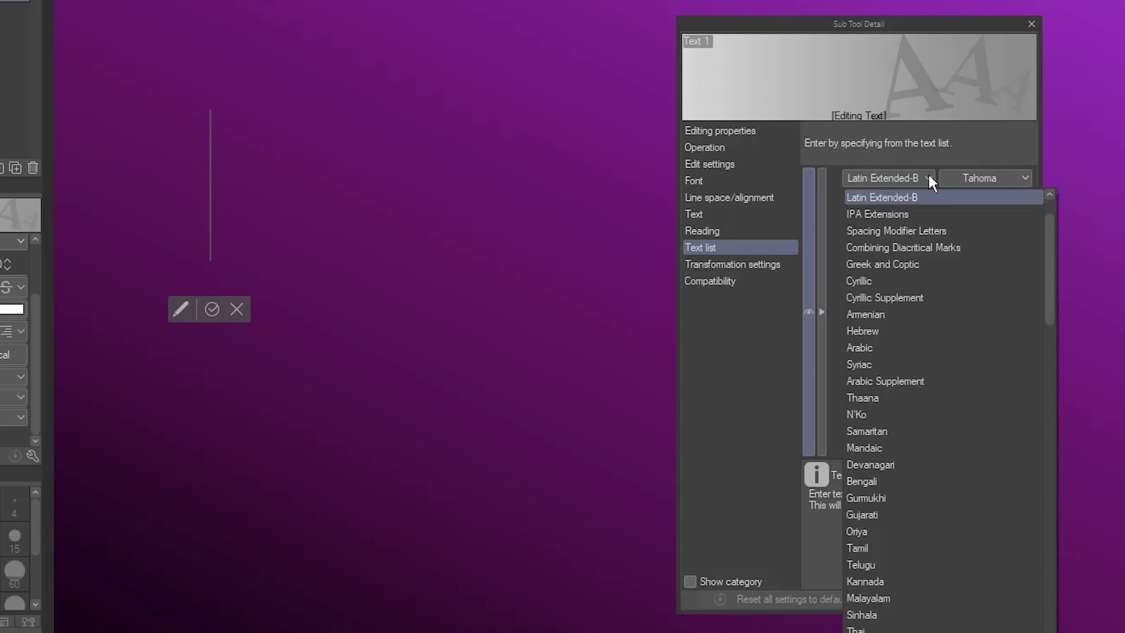
left_click_drag(1052, 227, 1053, 215)
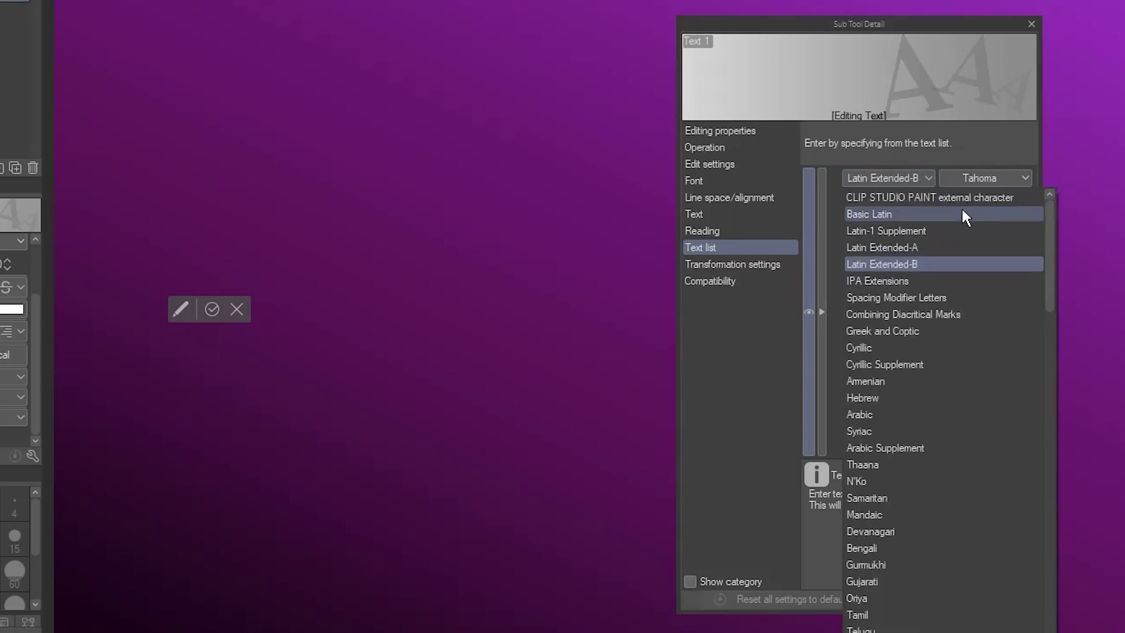
left_click(925, 210)
left_click(927, 177)
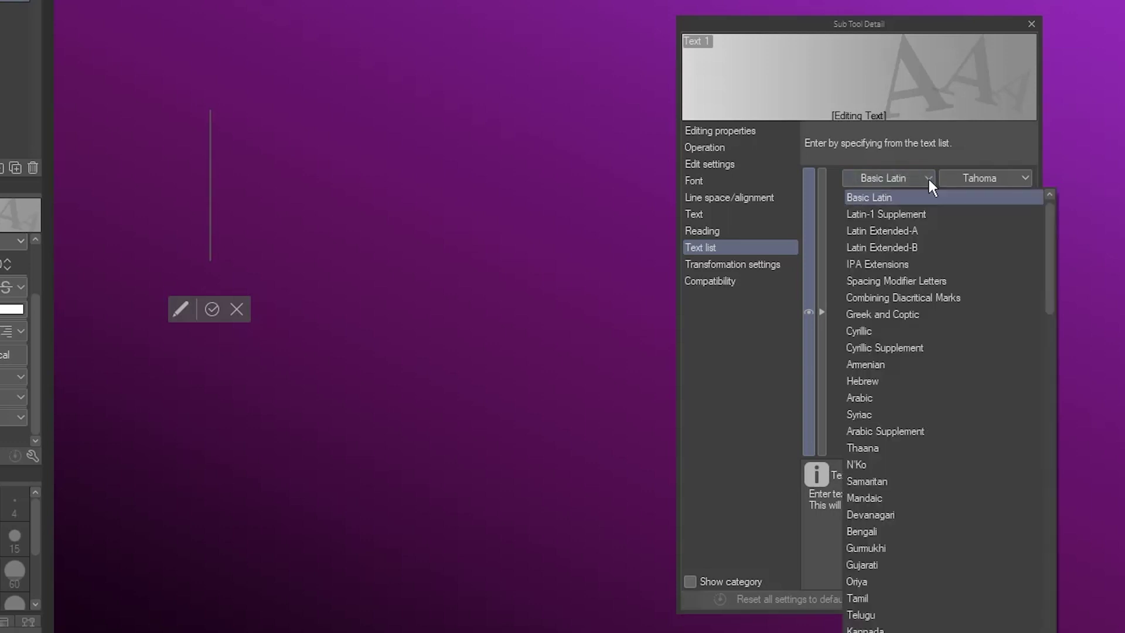
mouse_move(1049, 220)
left_mouse_down()
mouse_move(1040, 525)
mouse_move(1048, 217)
left_mouse_up()
- Insert ¢, £, © and ¶ into the text from the Latin-1 Supplement set
left_click(912, 229)
left_click(956, 317)
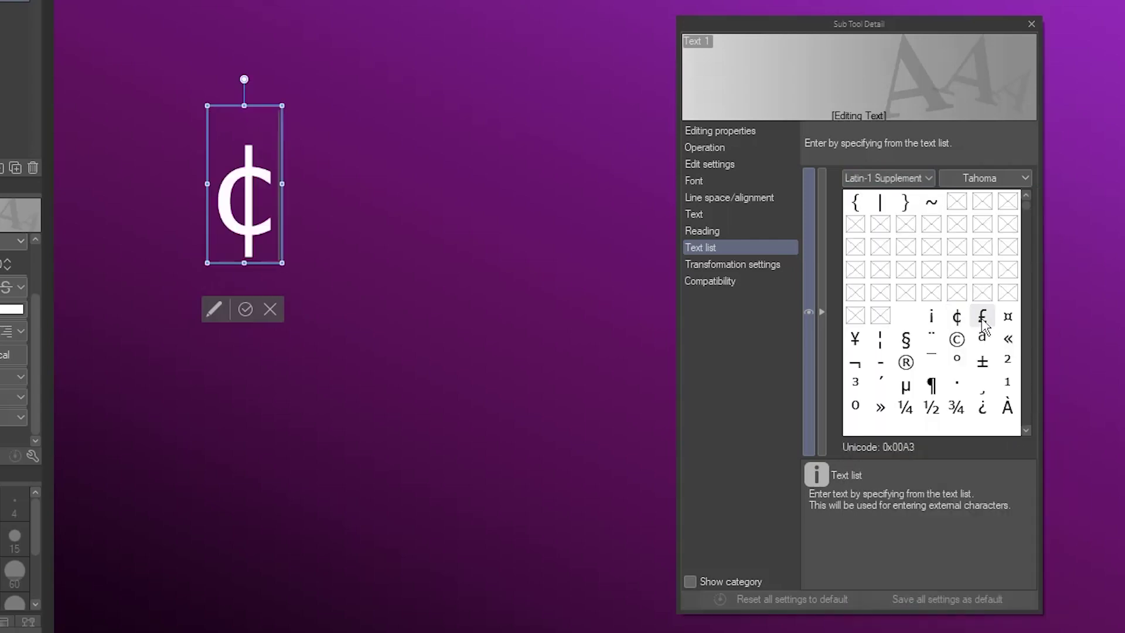
left_click(983, 316)
left_click(956, 338)
left_click(932, 385)
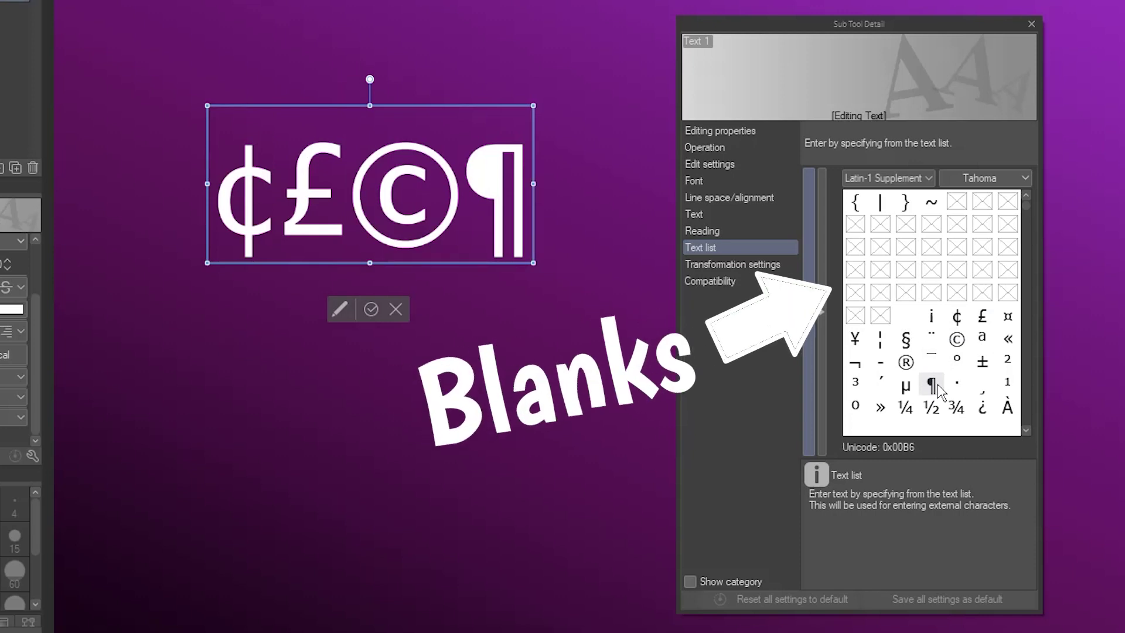
- Preview the Hiragana character set in the Yu Mincho Light font
left_click(929, 178)
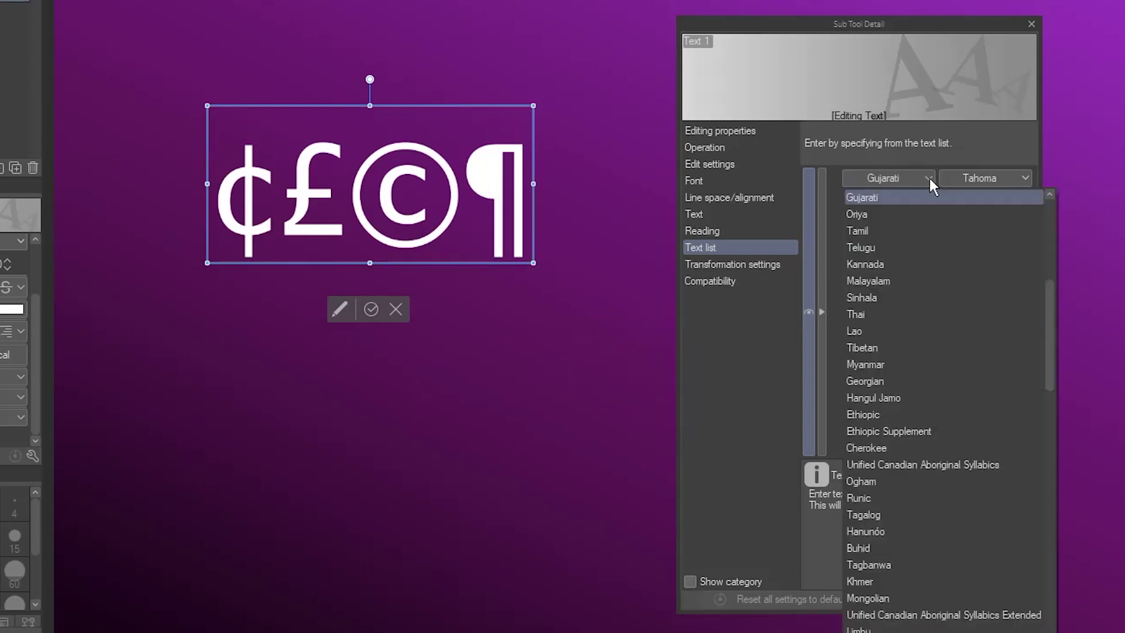
left_click_drag(1050, 289, 1049, 530)
left_click(873, 328)
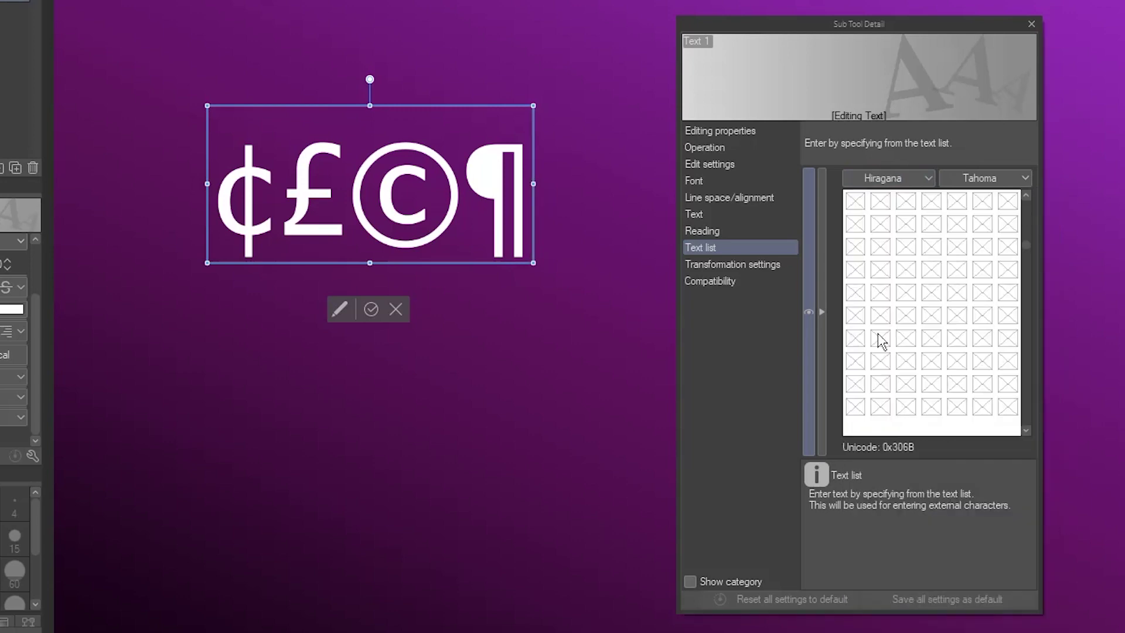
left_click(1025, 178)
left_click_drag(1105, 335, 1106, 382)
left_click(1035, 381)
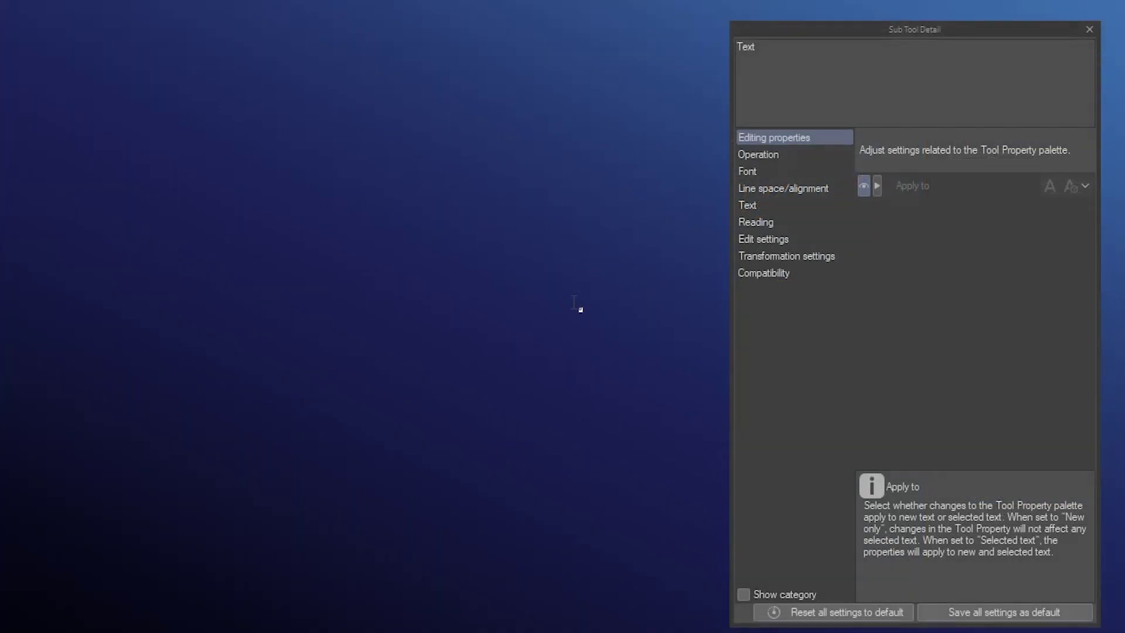
- Show the Font category in the Text tool's Sub Tool Detail, with its Mixing font setting
left_click(776, 171)
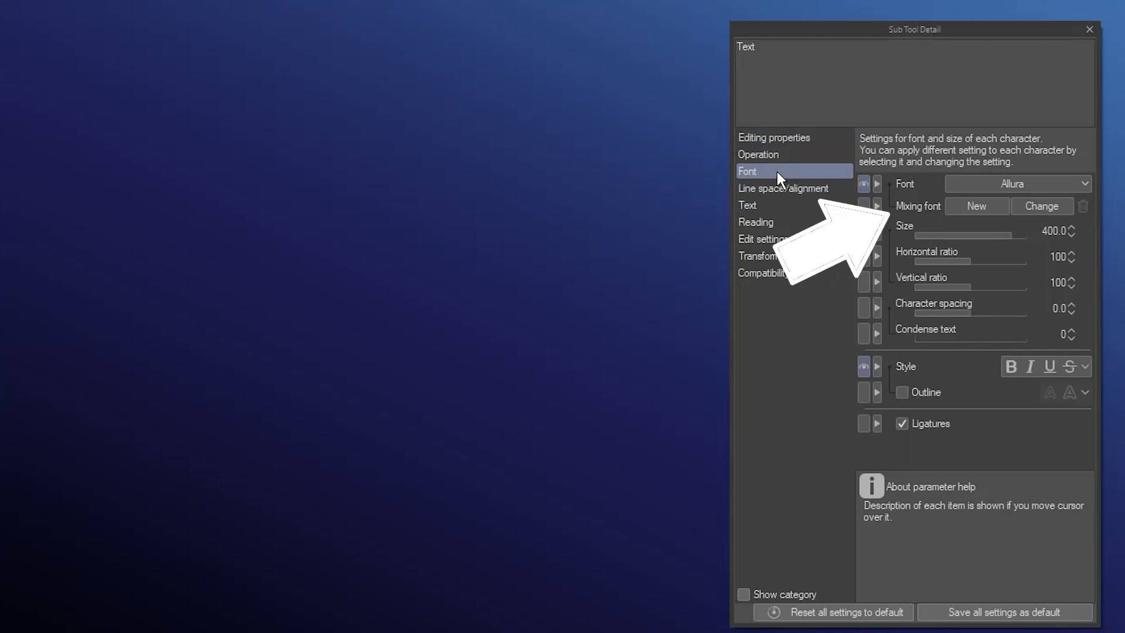
- Start a new mixing font with Allura as default and Yu Mincho at 90% for Hiragana/Katakana
left_click(961, 209)
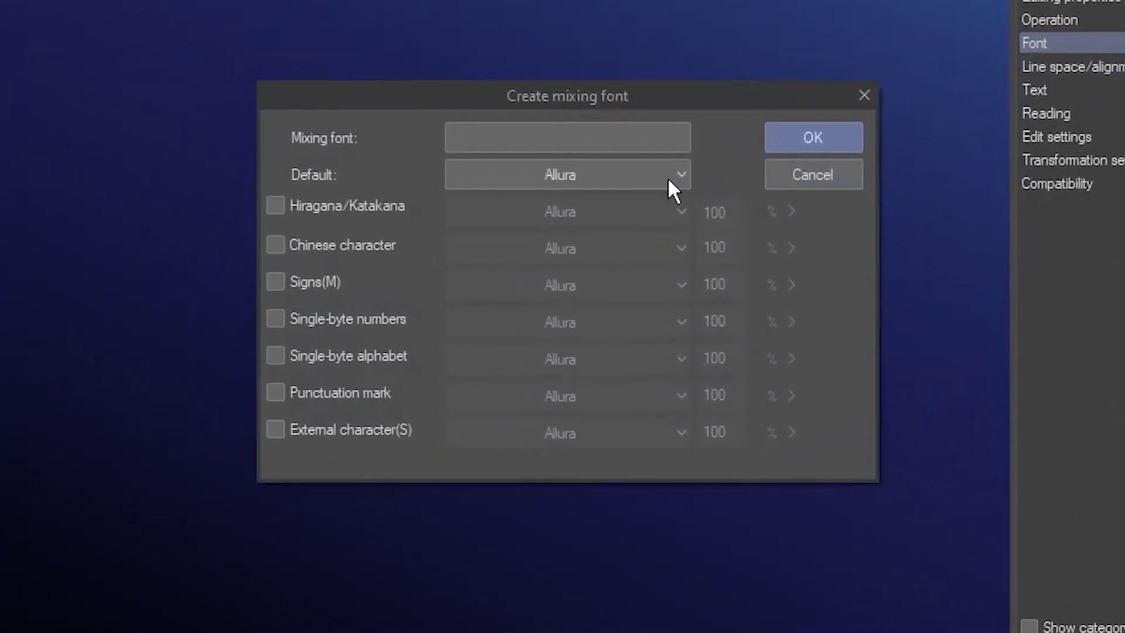
left_click(671, 180)
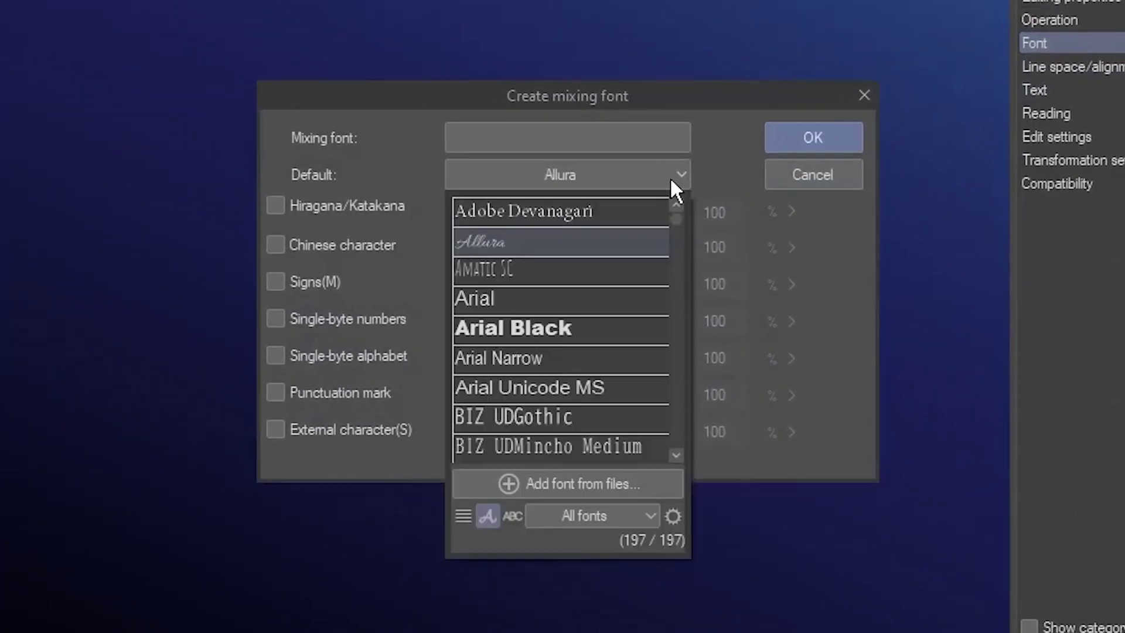
left_click(712, 178)
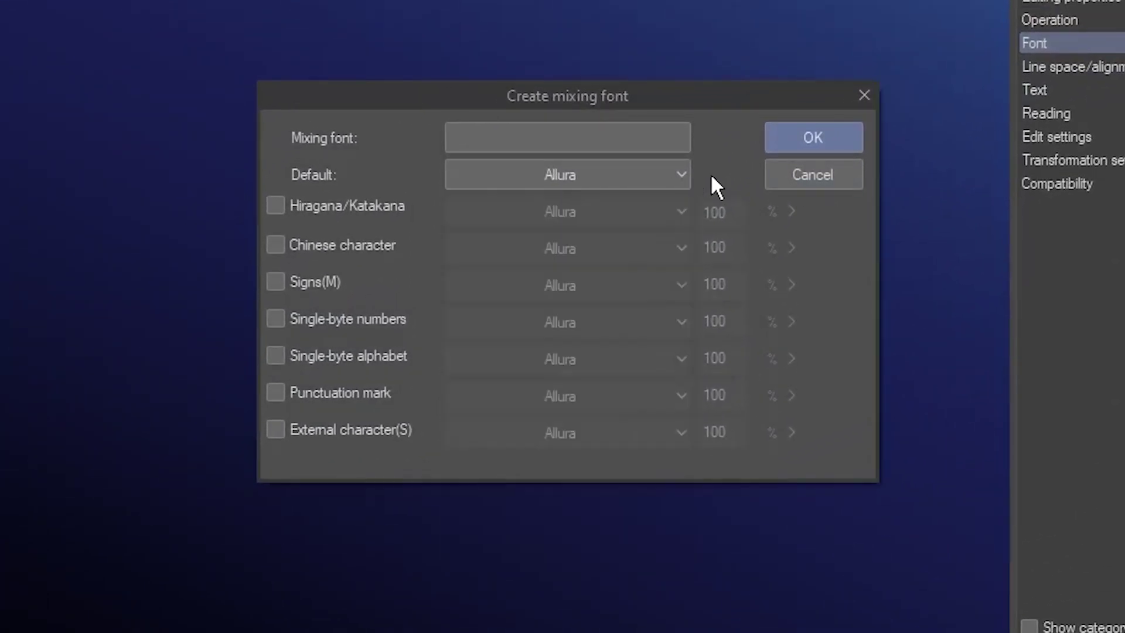
left_click(277, 206)
left_click(681, 211)
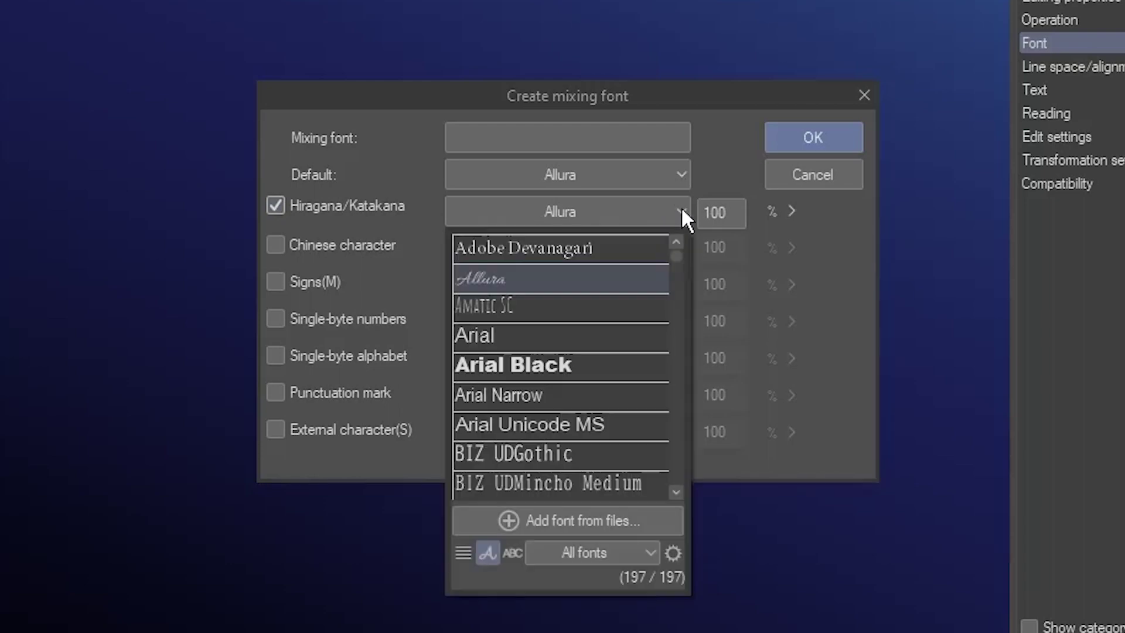
left_click_drag(678, 246, 678, 495)
left_click(597, 437)
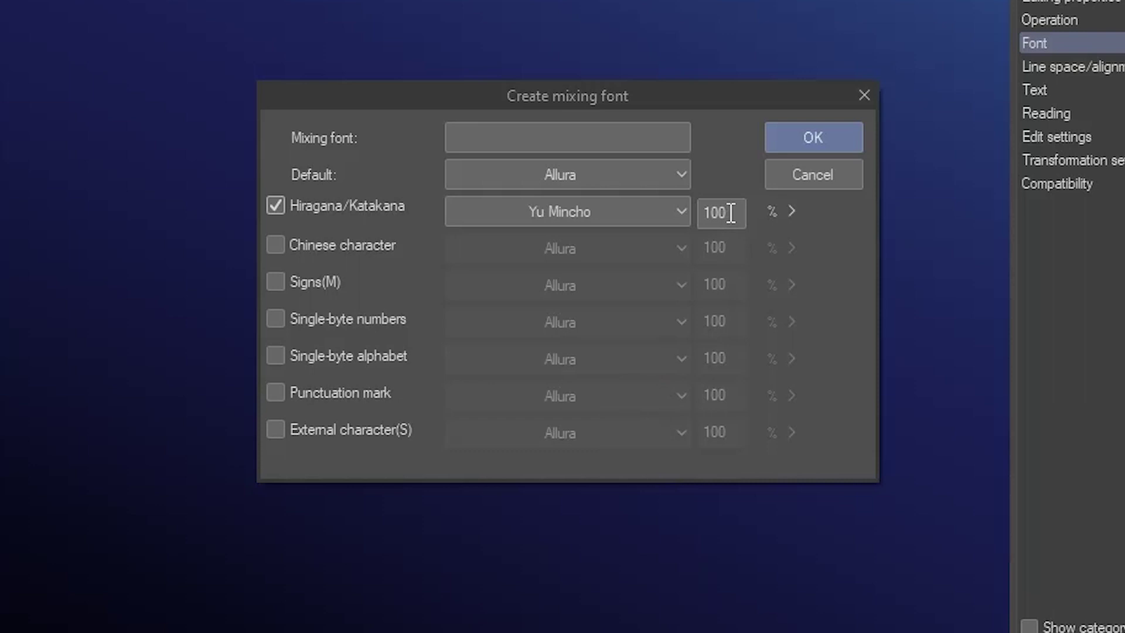
left_click_drag(731, 212, 697, 215)
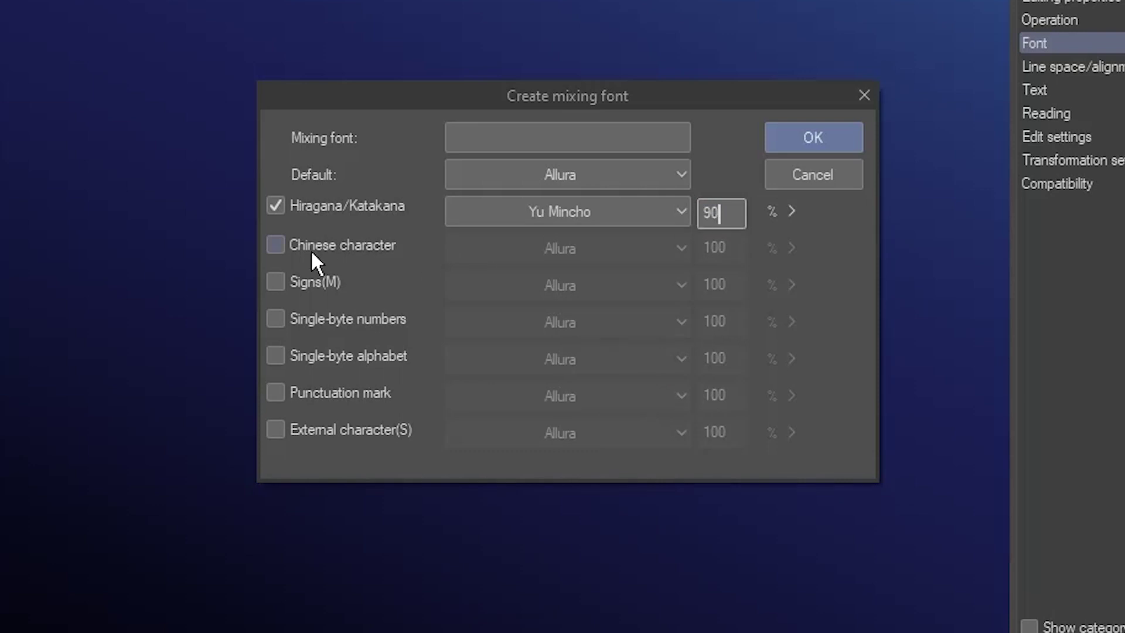
- Use Yu Mincho at 90% for Chinese characters and name the font 'Script + Japanese'
left_click(276, 245)
left_click(668, 247)
left_click_drag(673, 301, 676, 527)
left_click(618, 459)
left_click_drag(737, 250, 694, 252)
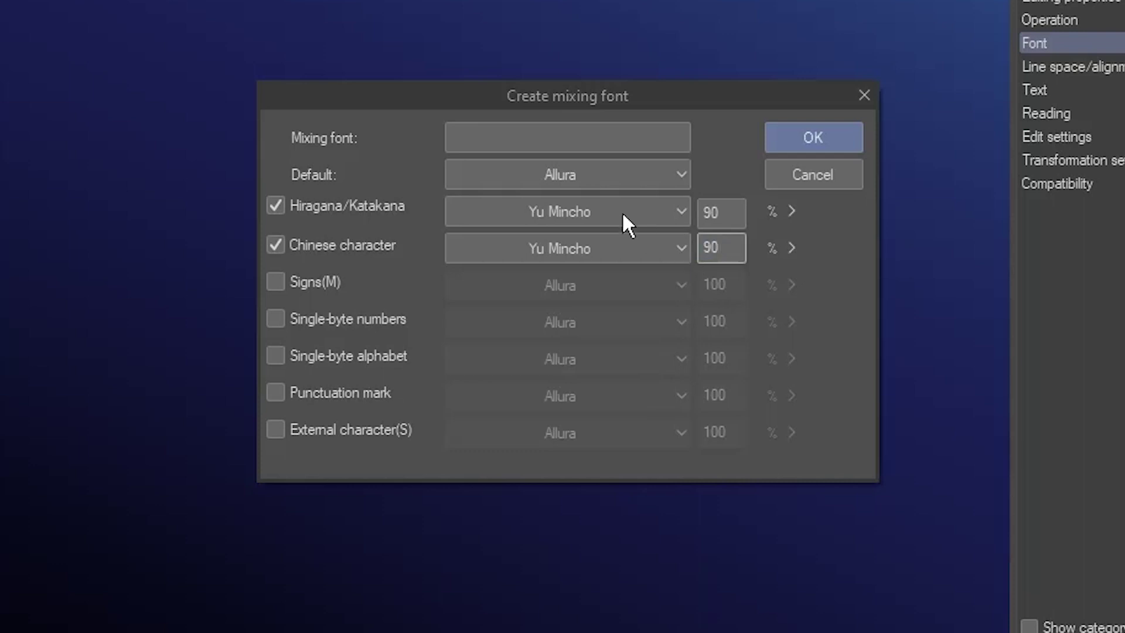
left_click(547, 139)
type("Script + Japanese")
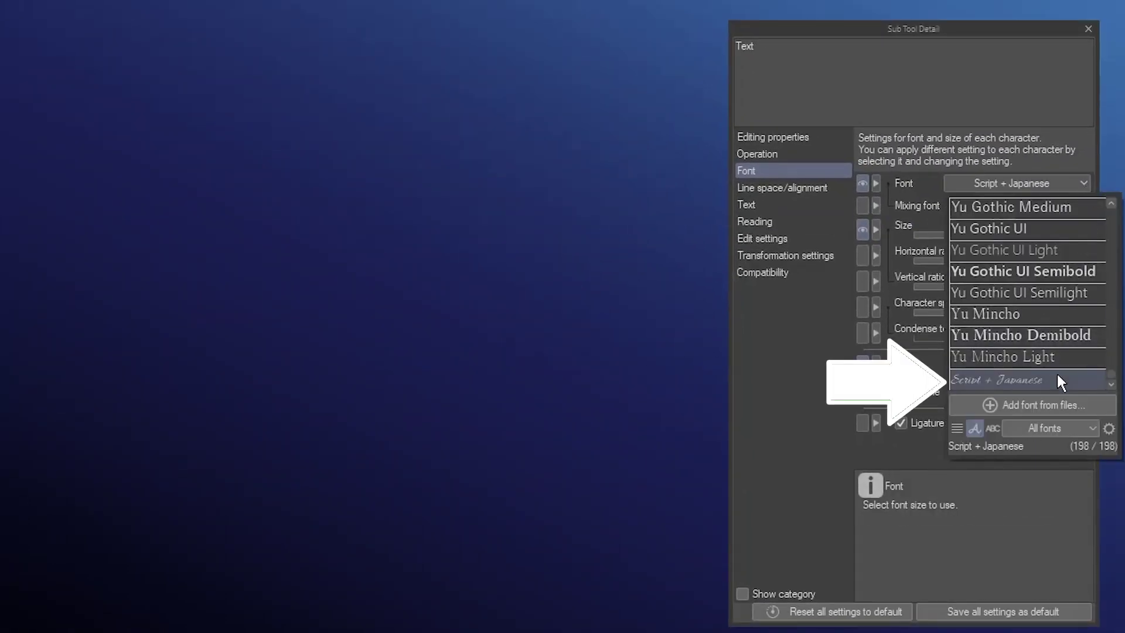
- In the Script + Japanese font, write 'Hello' and 'こんにちは' on two lines in a large text box
left_click(1085, 182)
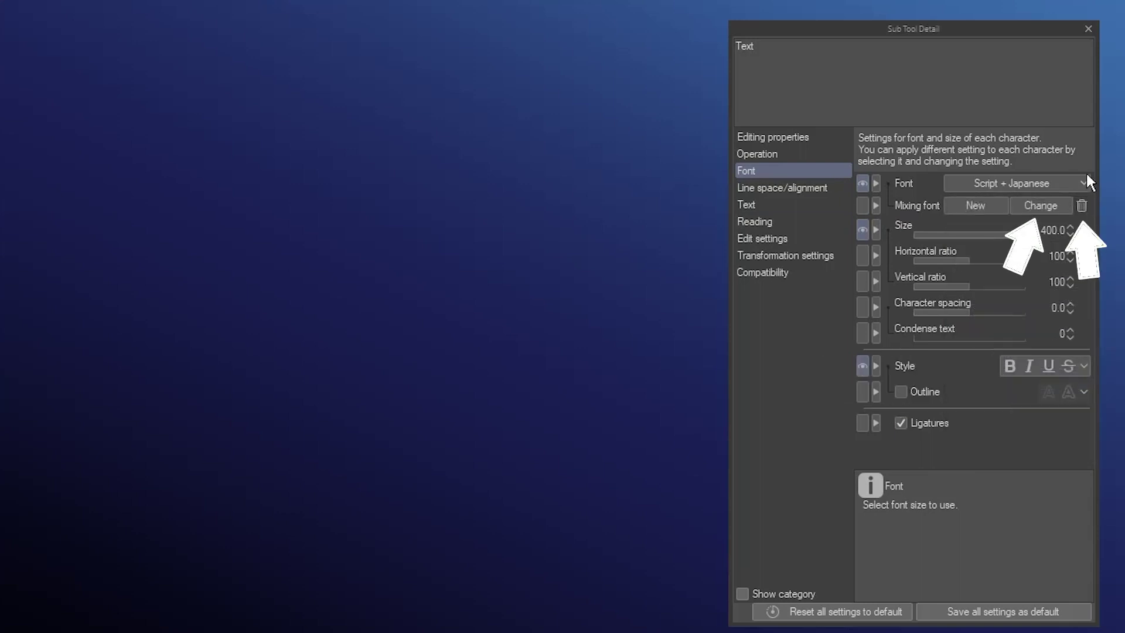
left_click_drag(30, 40, 690, 425)
type("Hell")
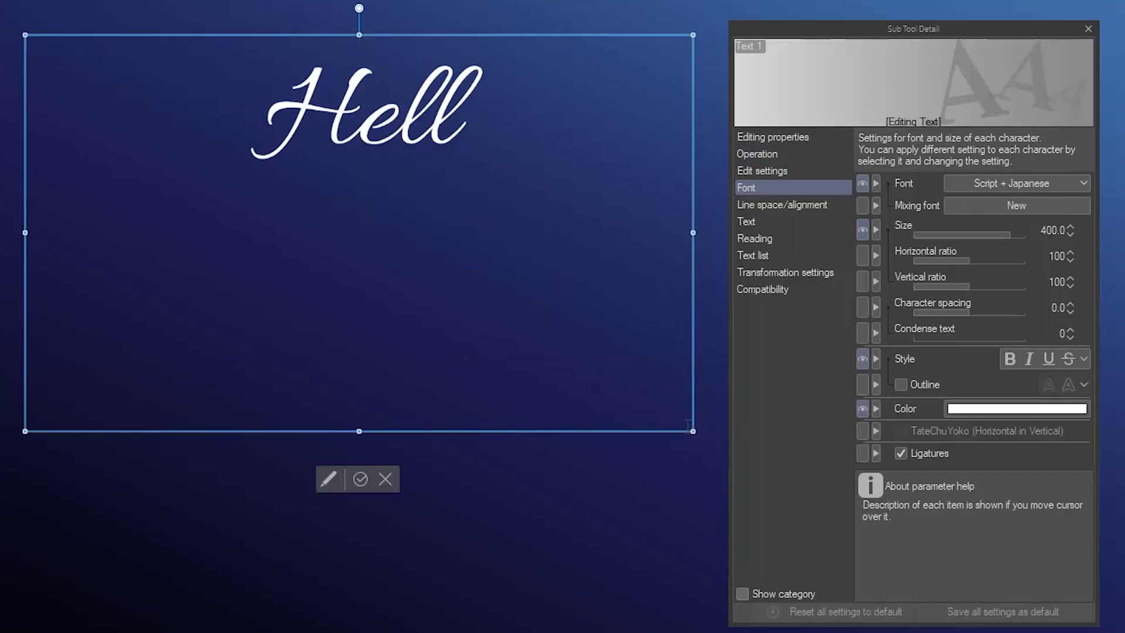
type("o")
key("Return")
type("こんに")
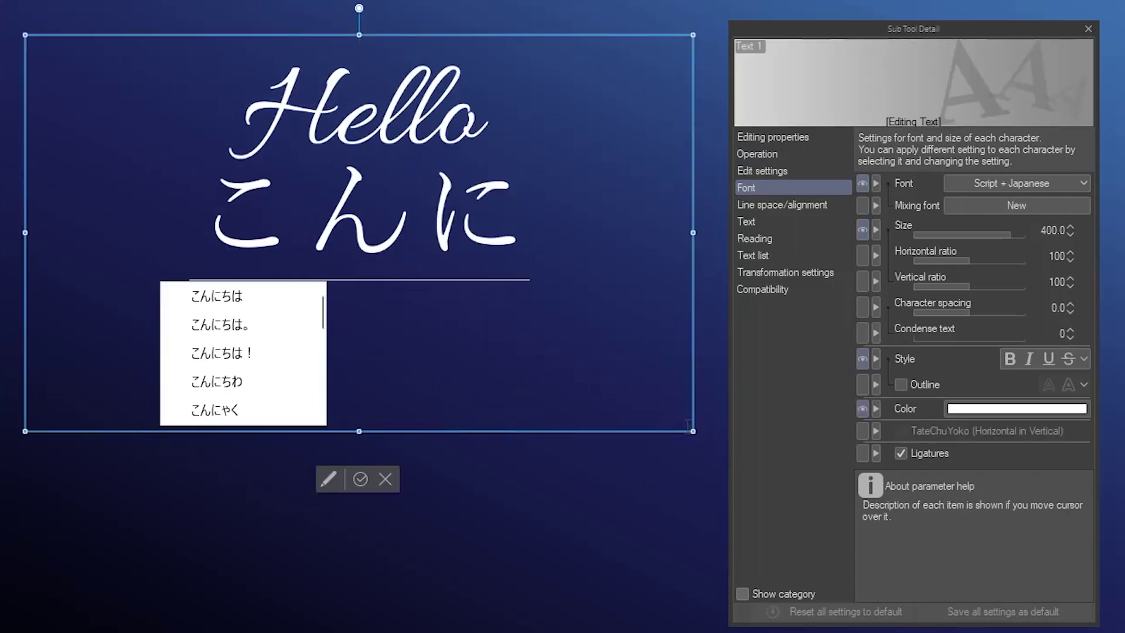
type("ちは")
key("Return")
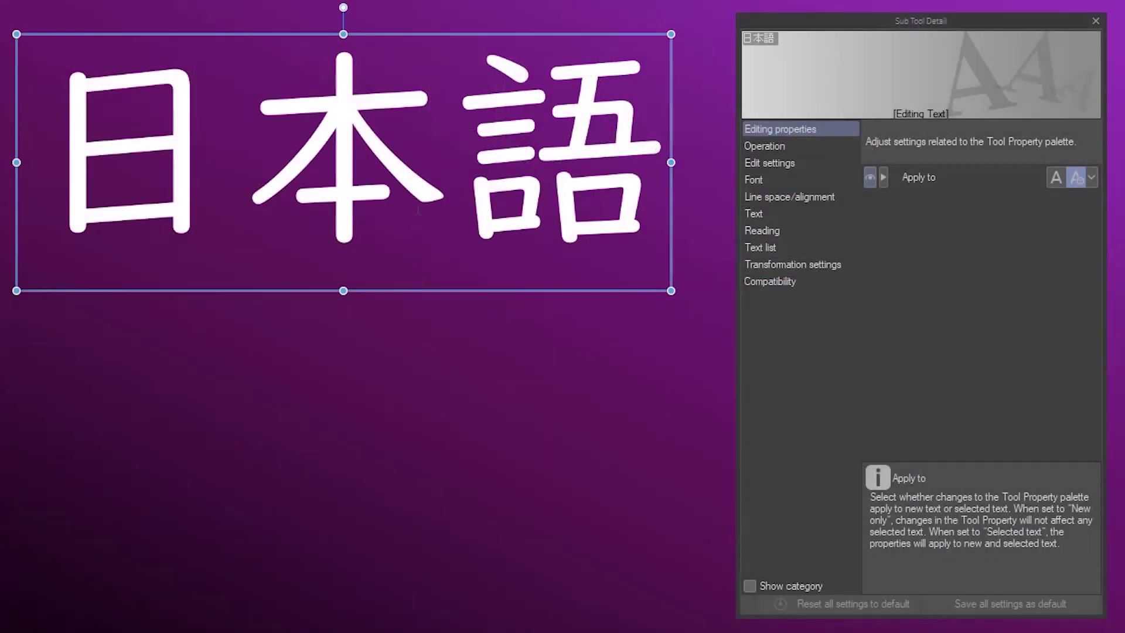
- Give the whole selected word 日本語 the reading にほんご, then reselect it for the reading entry
left_click(418, 210)
key("ctrl+a")
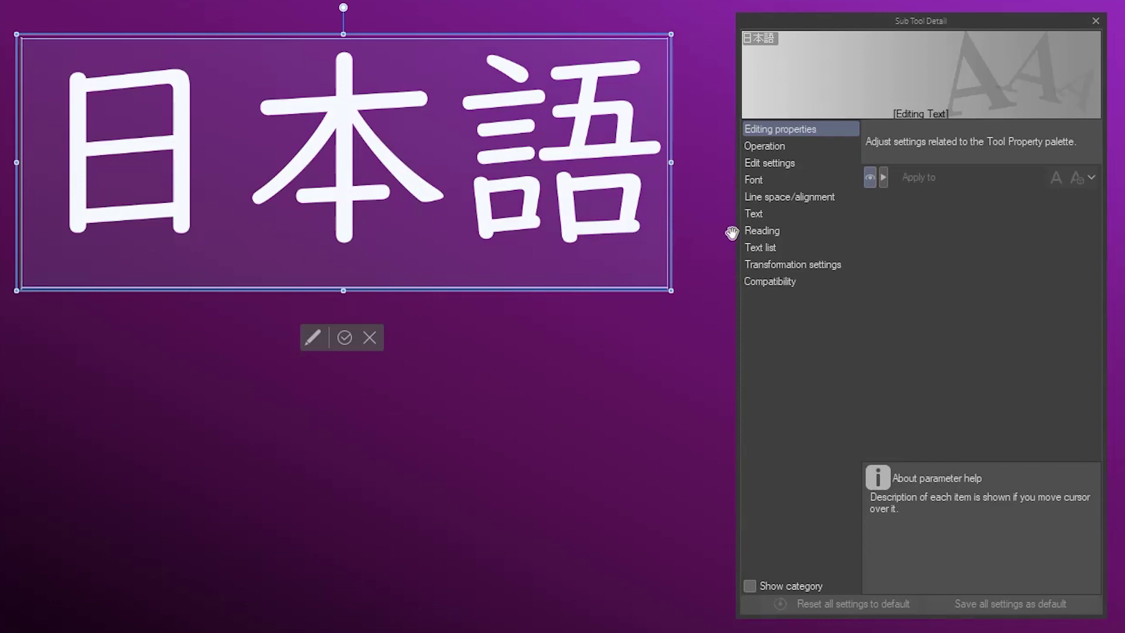
left_click(765, 232)
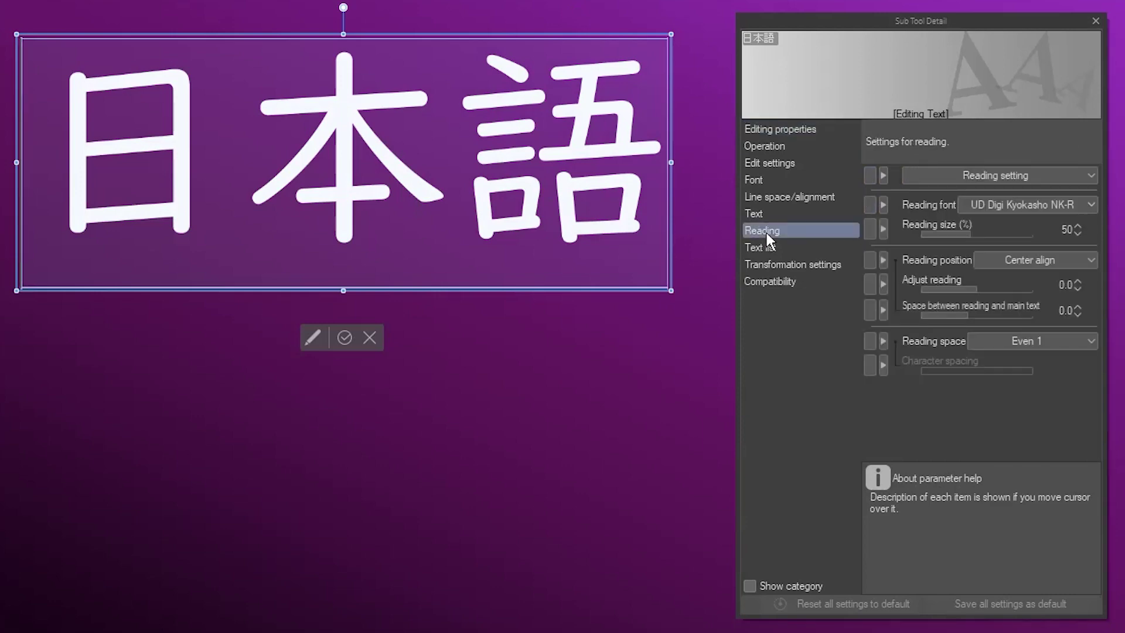
left_click(937, 176)
type("にほんご")
key("Return")
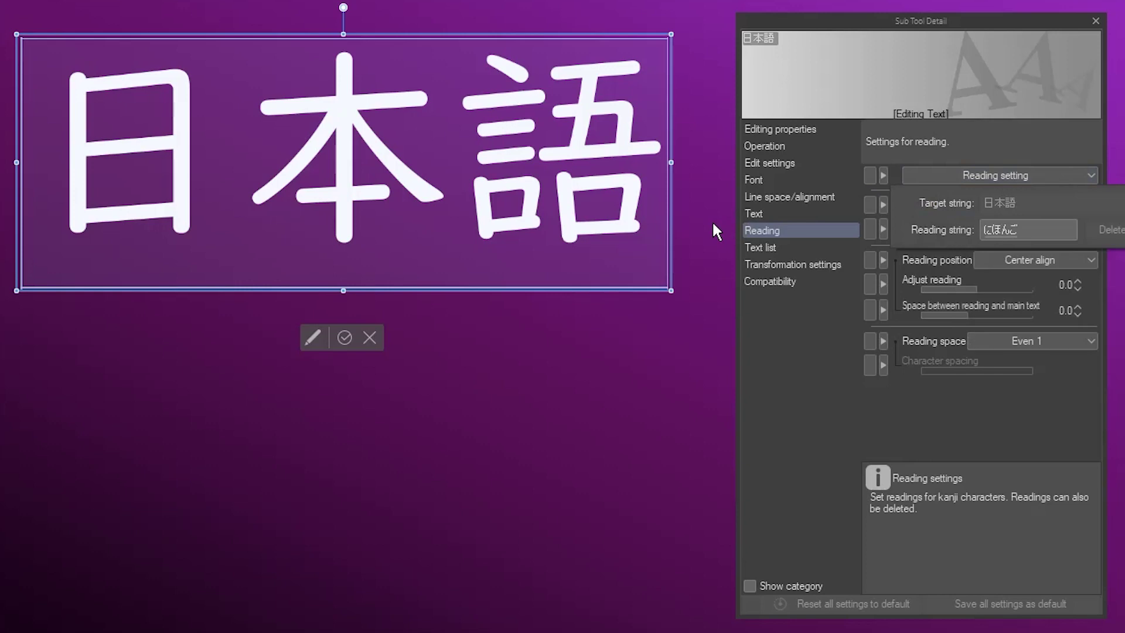
key("Return")
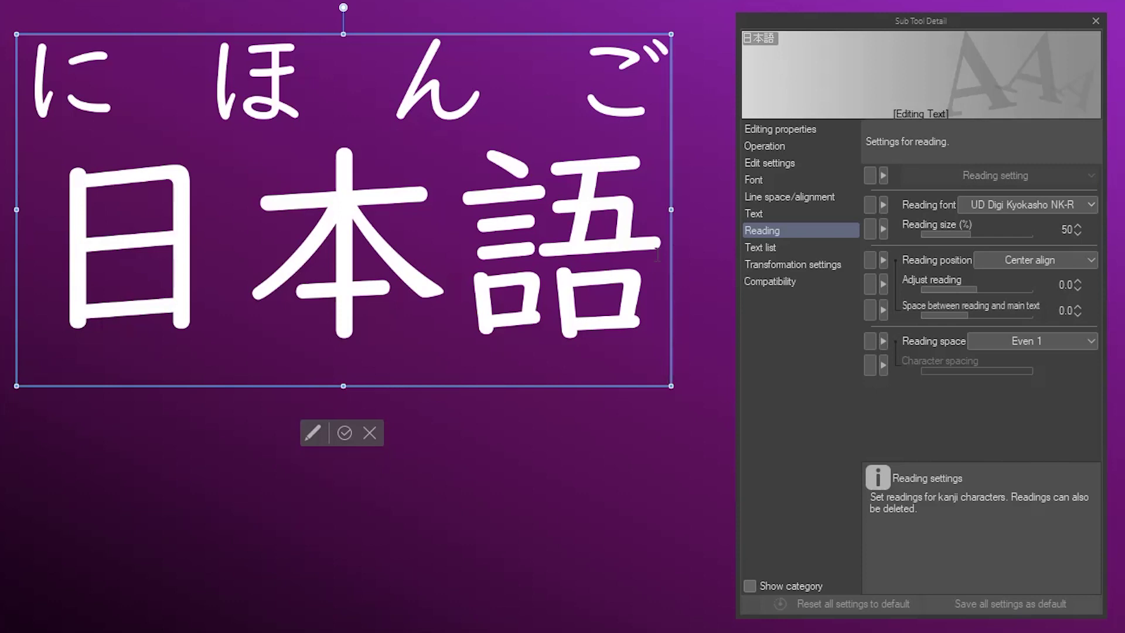
key("ctrl+a")
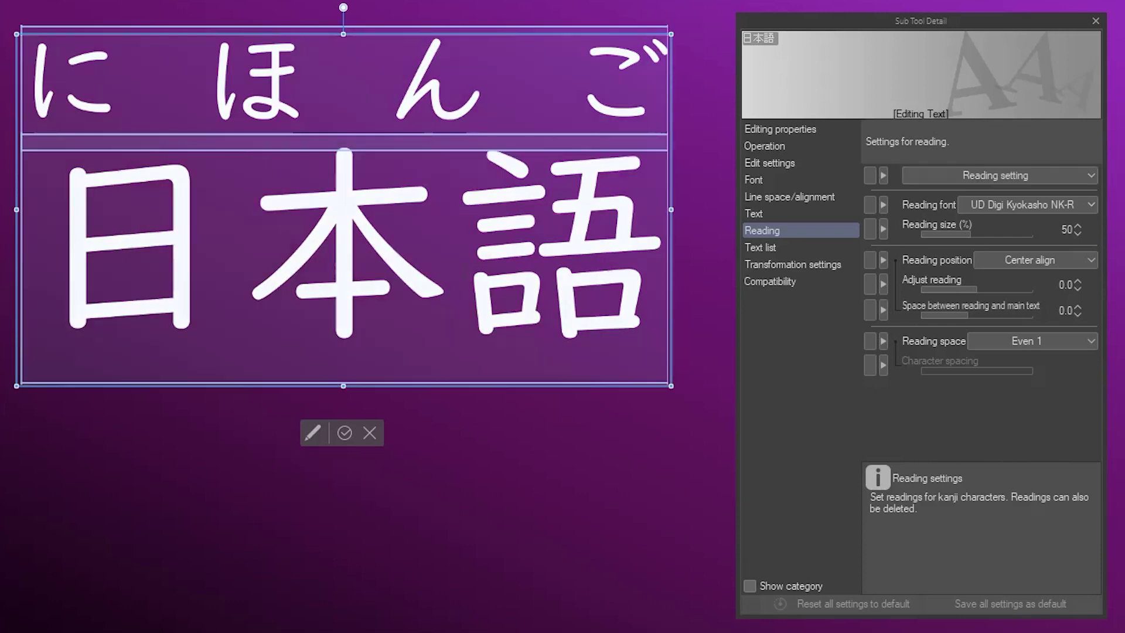
left_click(940, 174)
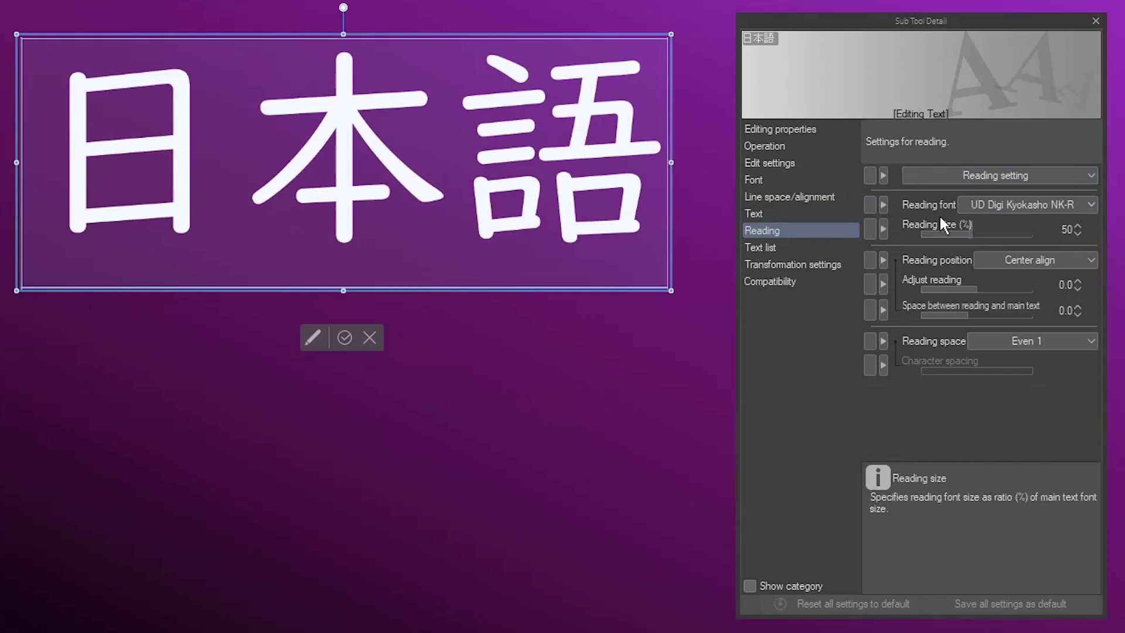
- Give 日, 本, 語 the separate readings に, ほん, ご and set the text direction to Vertical
left_click(932, 179)
type("に")
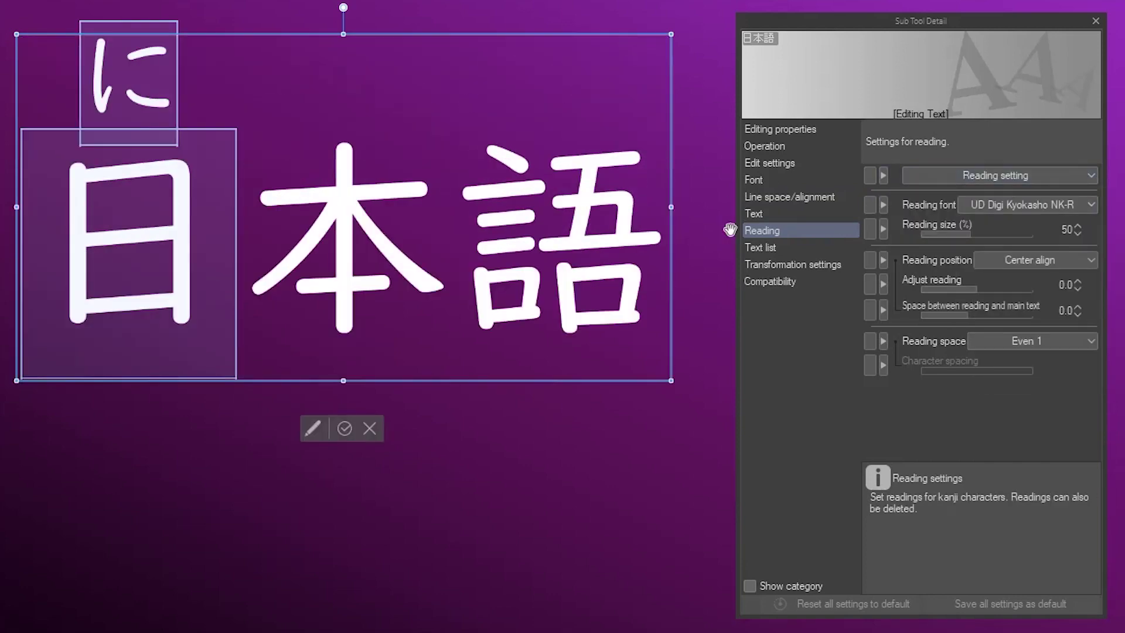
key("Return")
type("ほん")
key("Return")
type("ご")
key("Return")
left_click(351, 433)
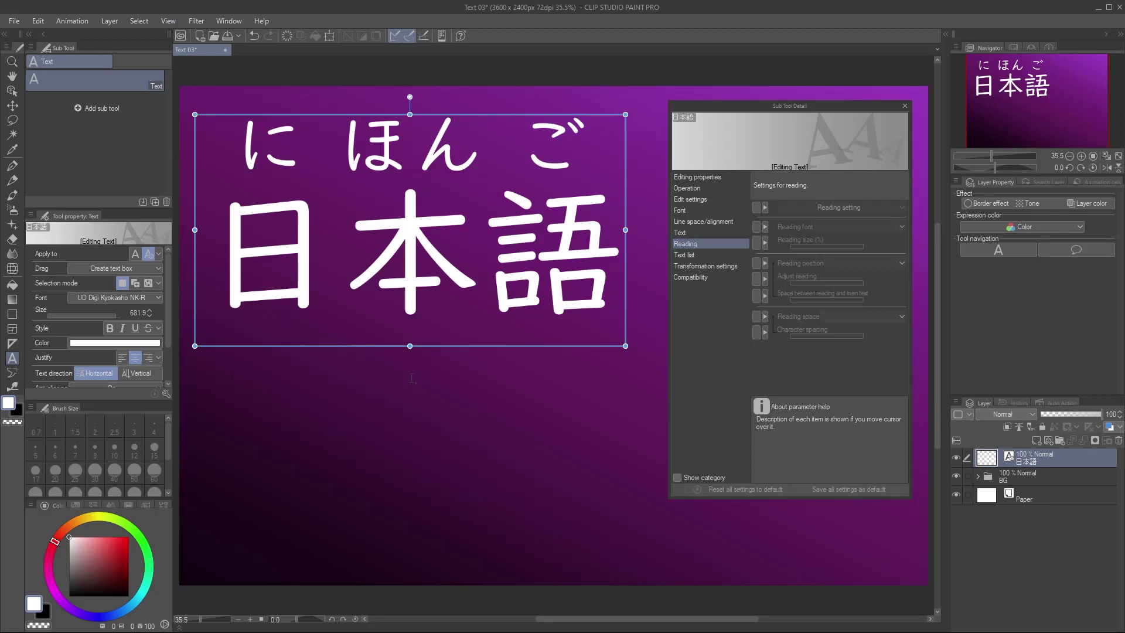
left_click(140, 373)
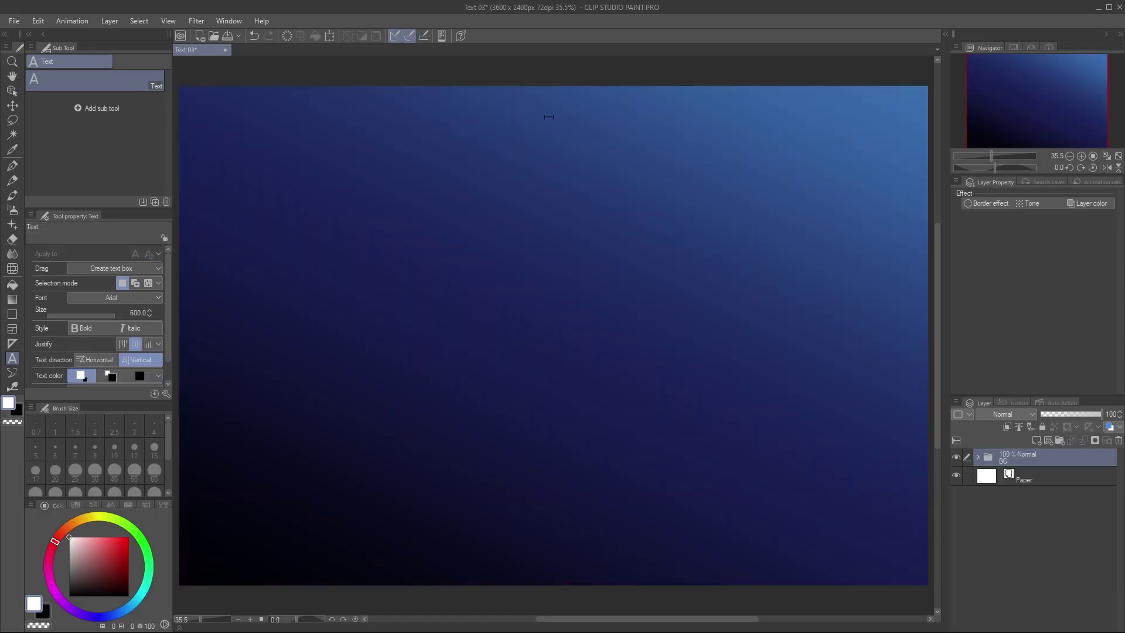
- Write 'Vertical' and 'text?' on two lines in a vertical text box
left_click(549, 116)
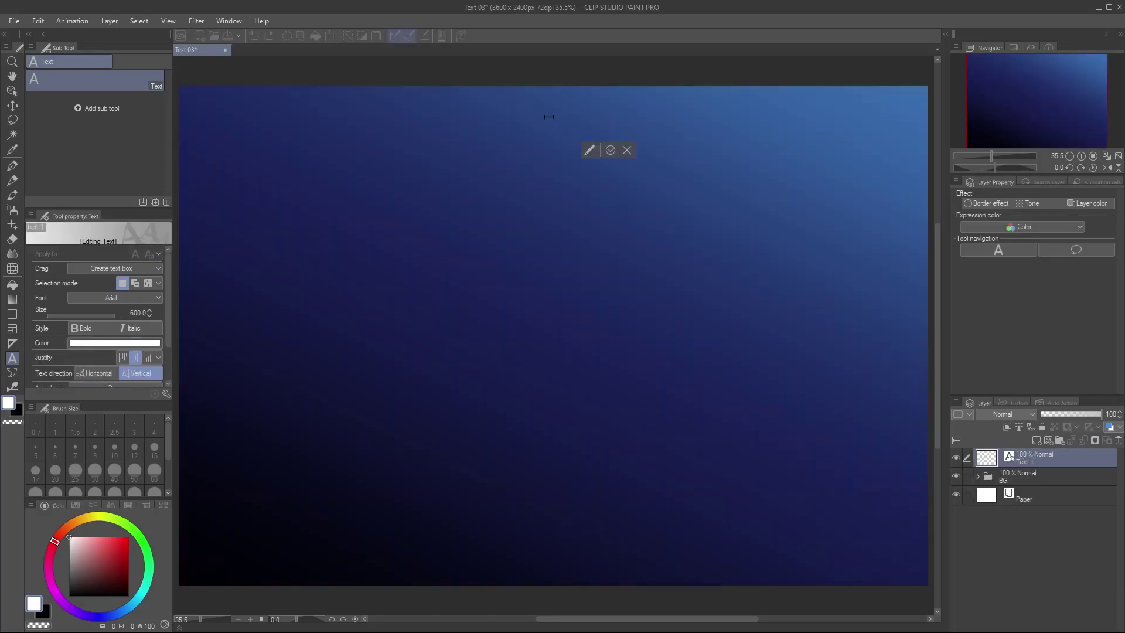
type("Vertical")
key("Return")
type("text?")
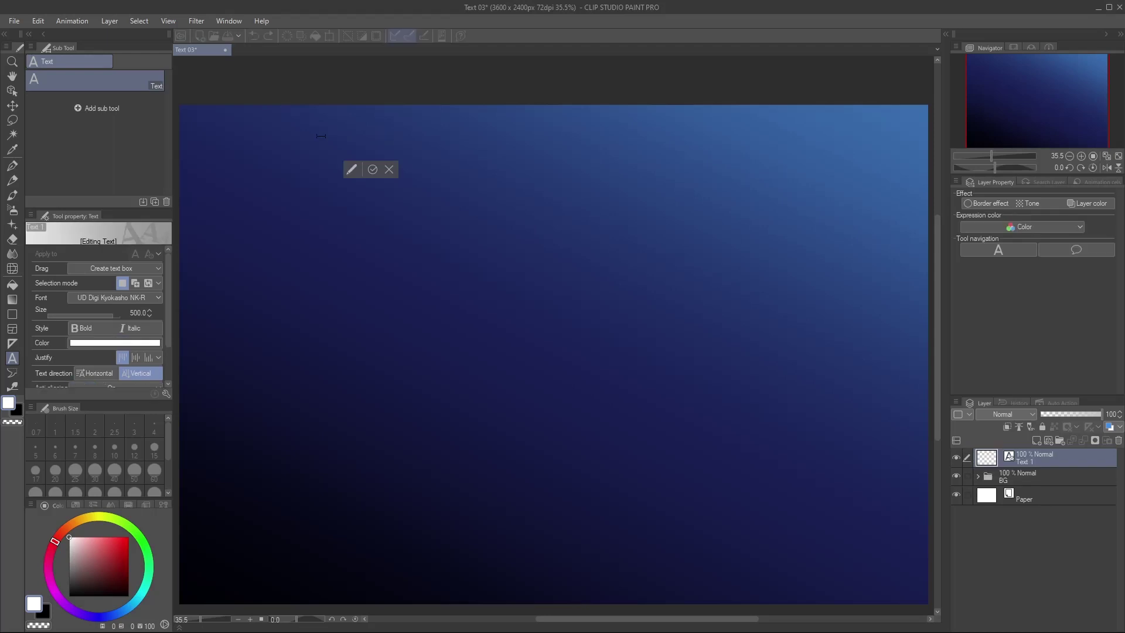
- Write '皆さん、' and 'ようこそ' on two lines of vertical text
type("皆さん、")
key("Return")
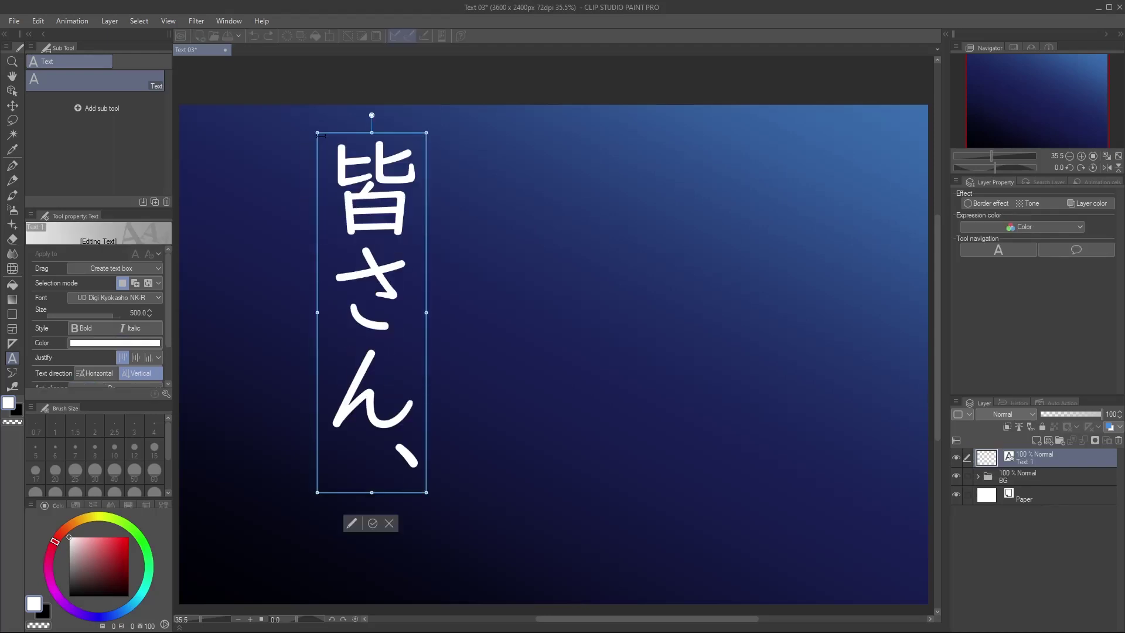
key("Return")
type("ようこそ")
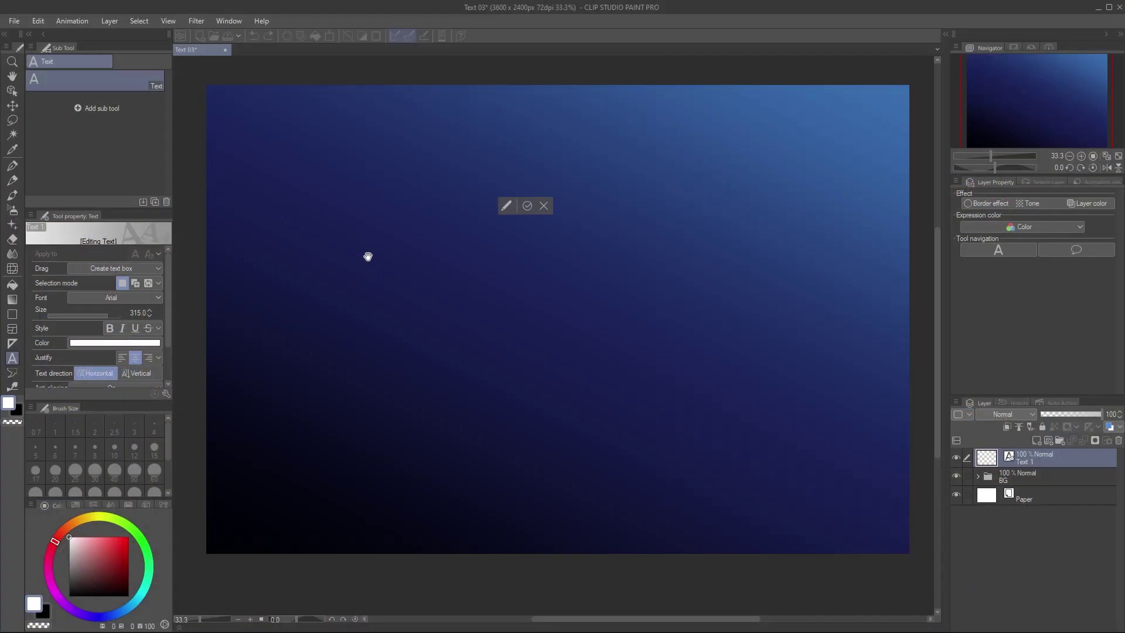
- Type 'It works' into the narrow horizontal text box so each letter wraps onto its own line
type("It")
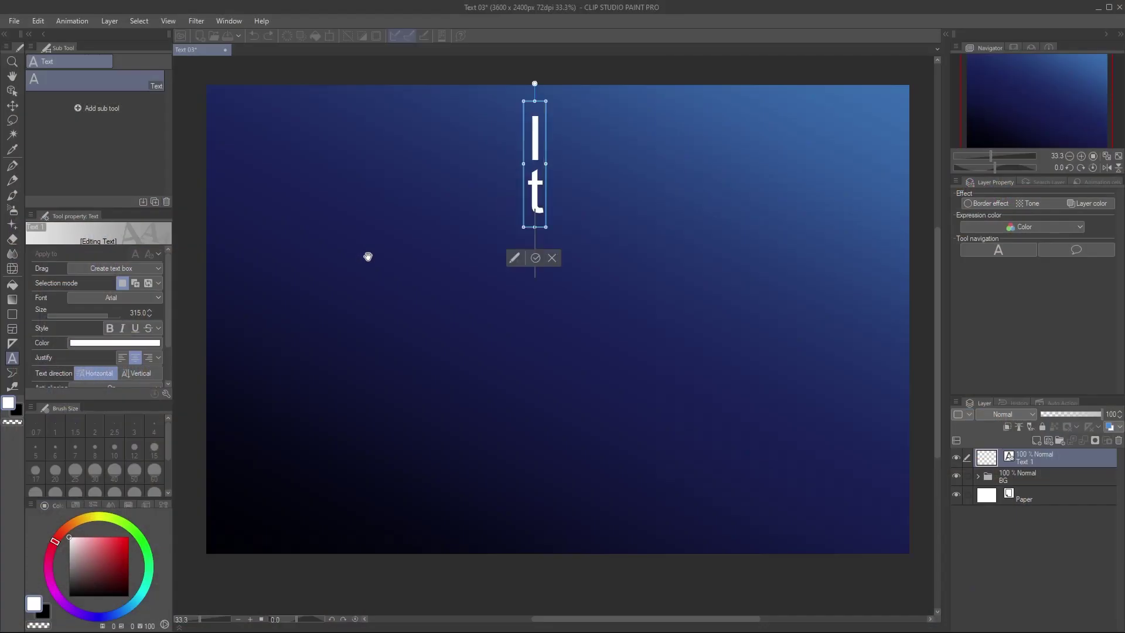
type(" wor")
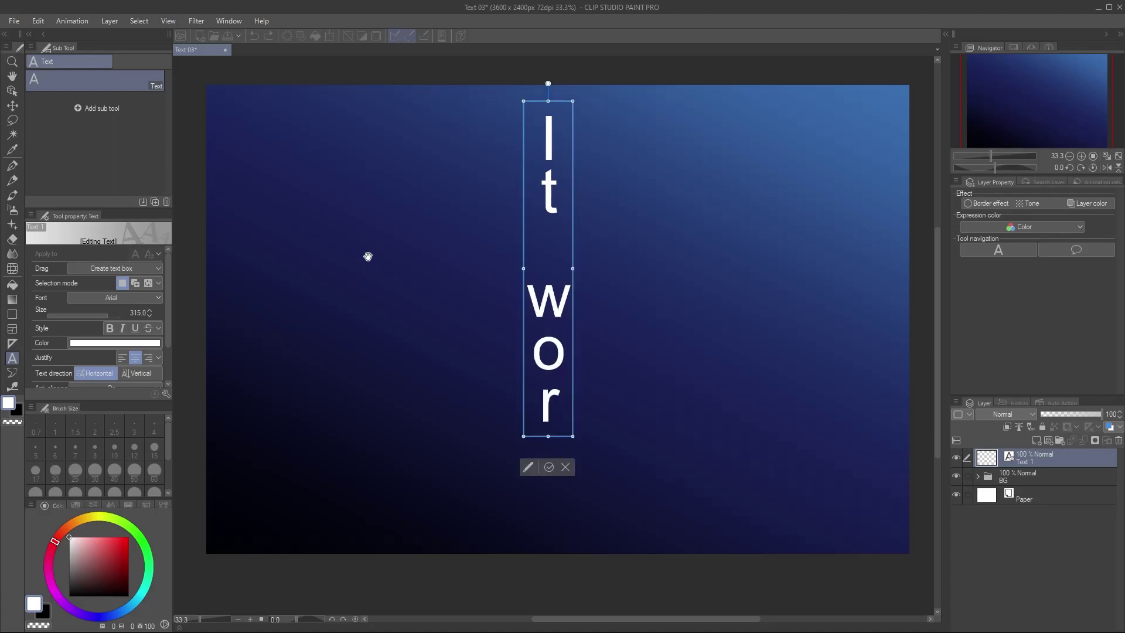
type("ks")
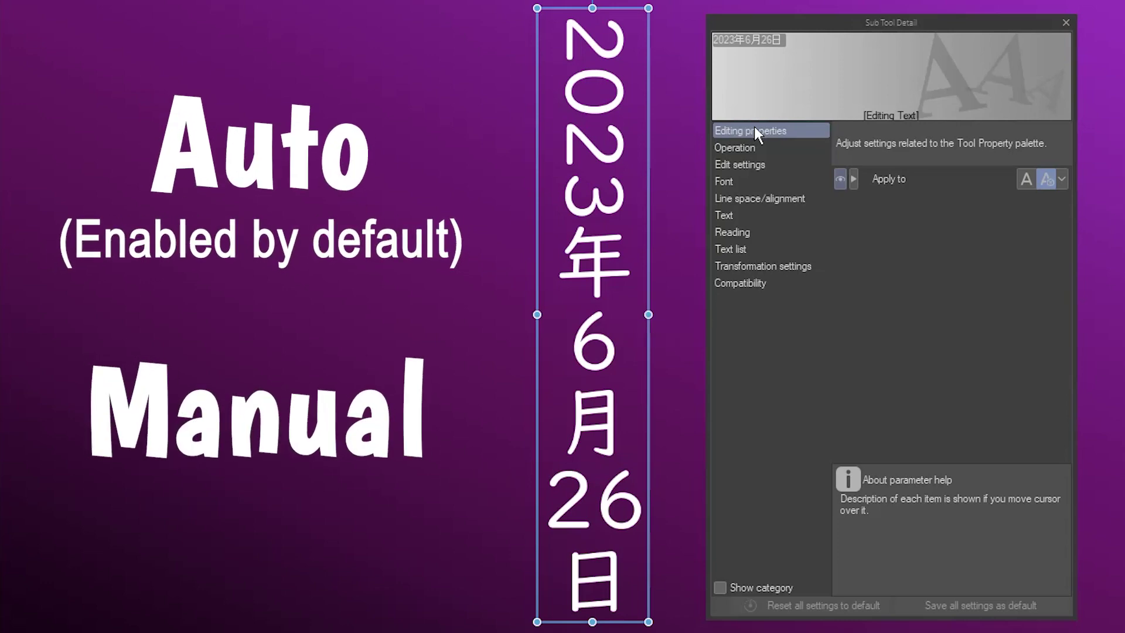
- Open the text settings and start a new text box typed 'hi there'
left_click(751, 214)
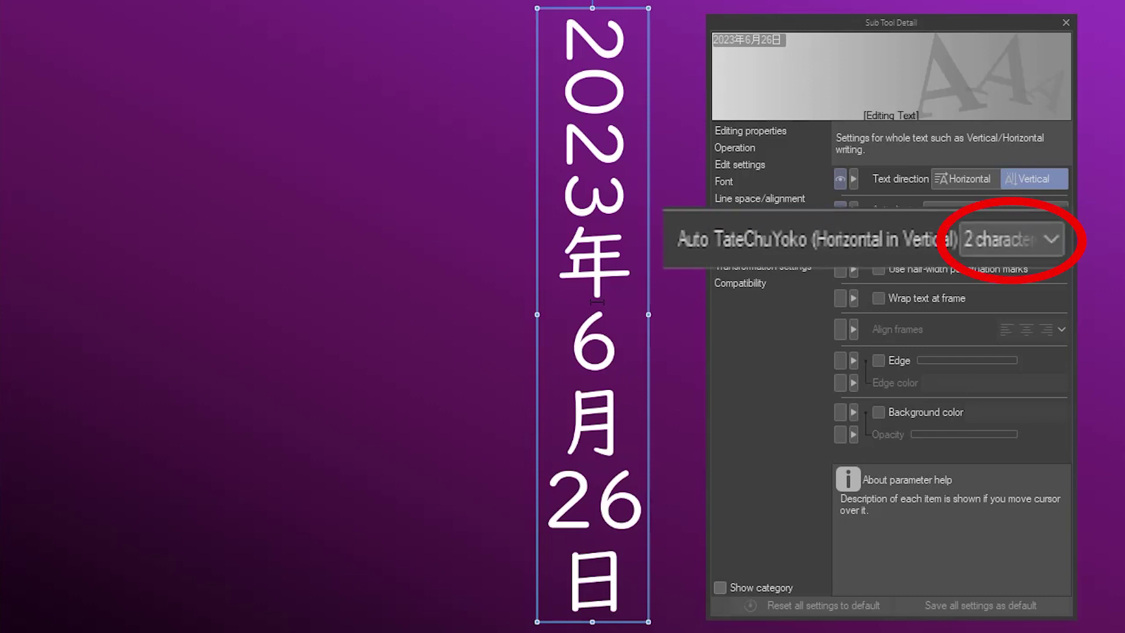
left_click(346, 27)
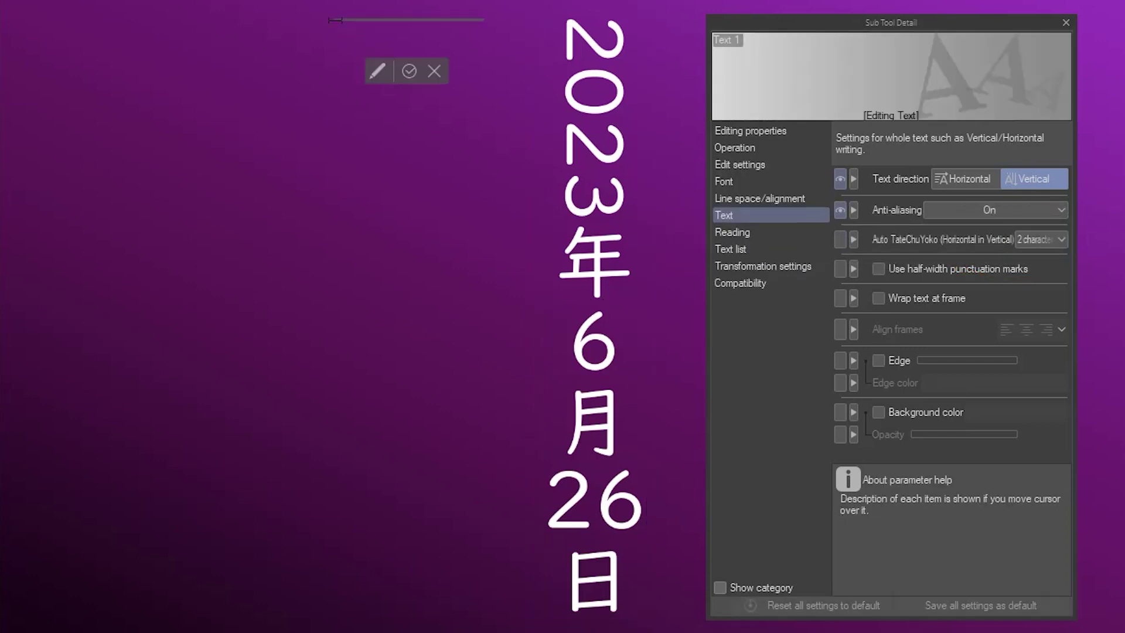
type("hi there")
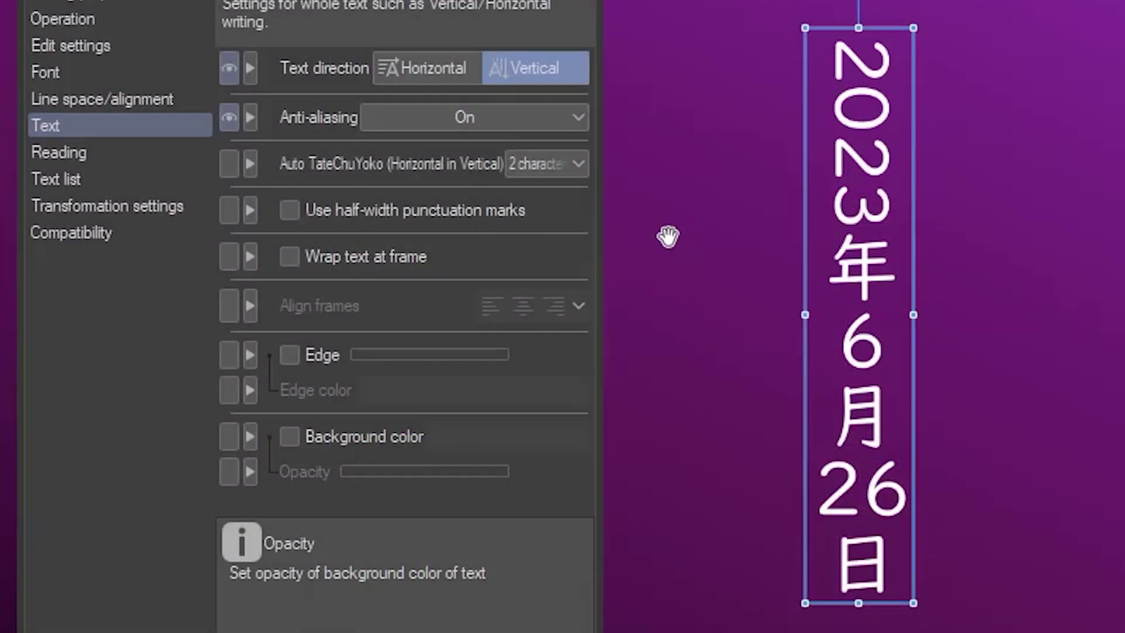
- Set Auto TateChuYoko to 4 characters, then change it to None
left_click(585, 160)
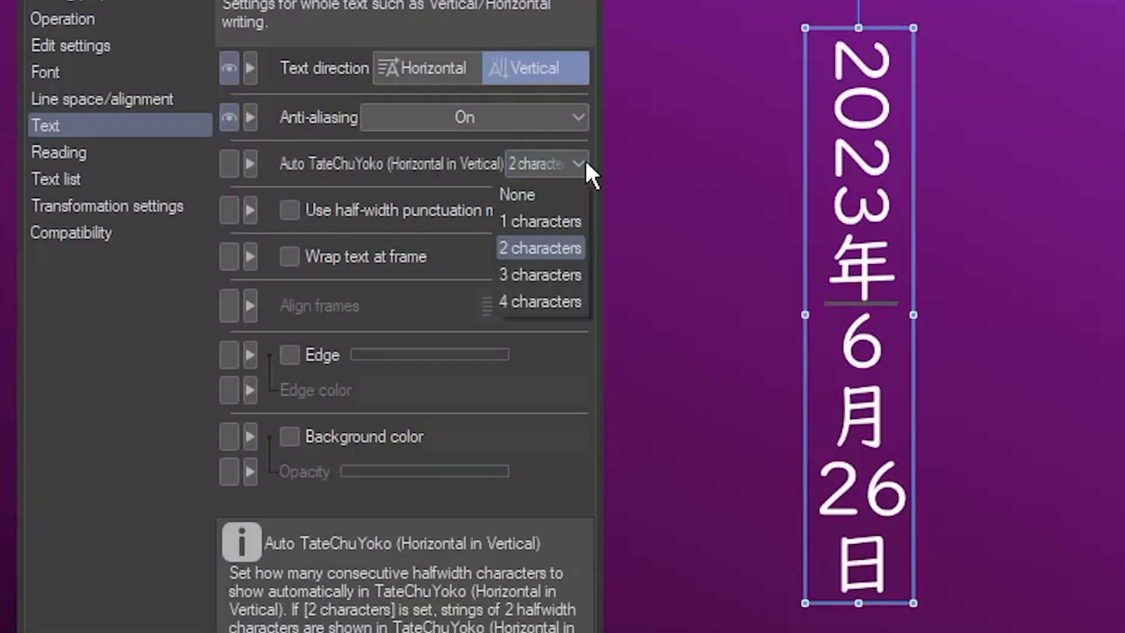
left_click(554, 296)
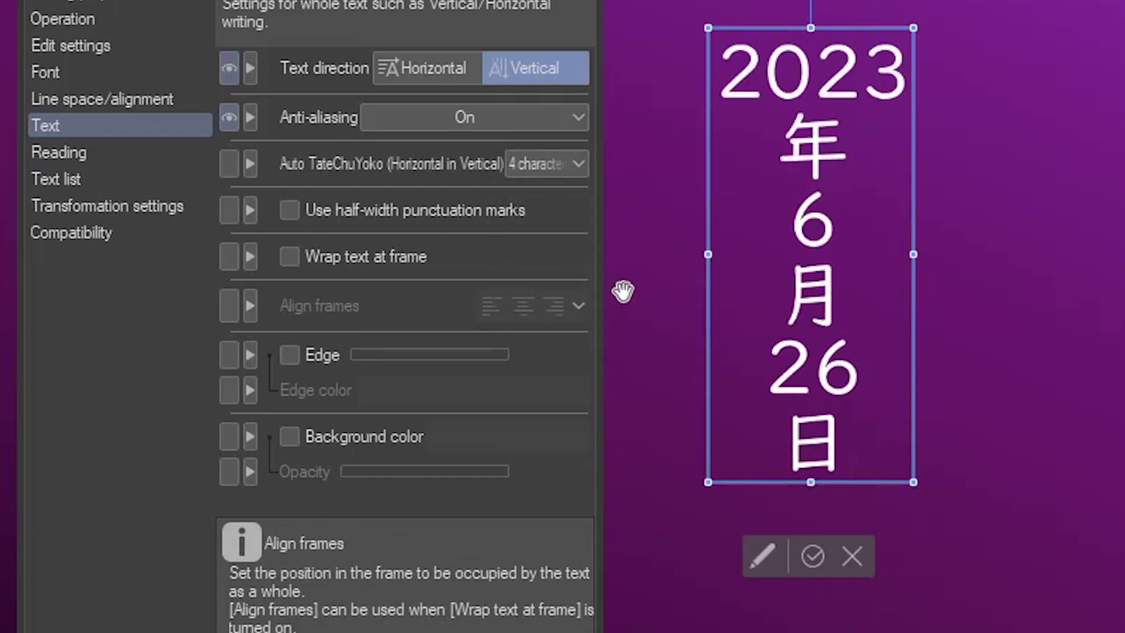
left_click(576, 163)
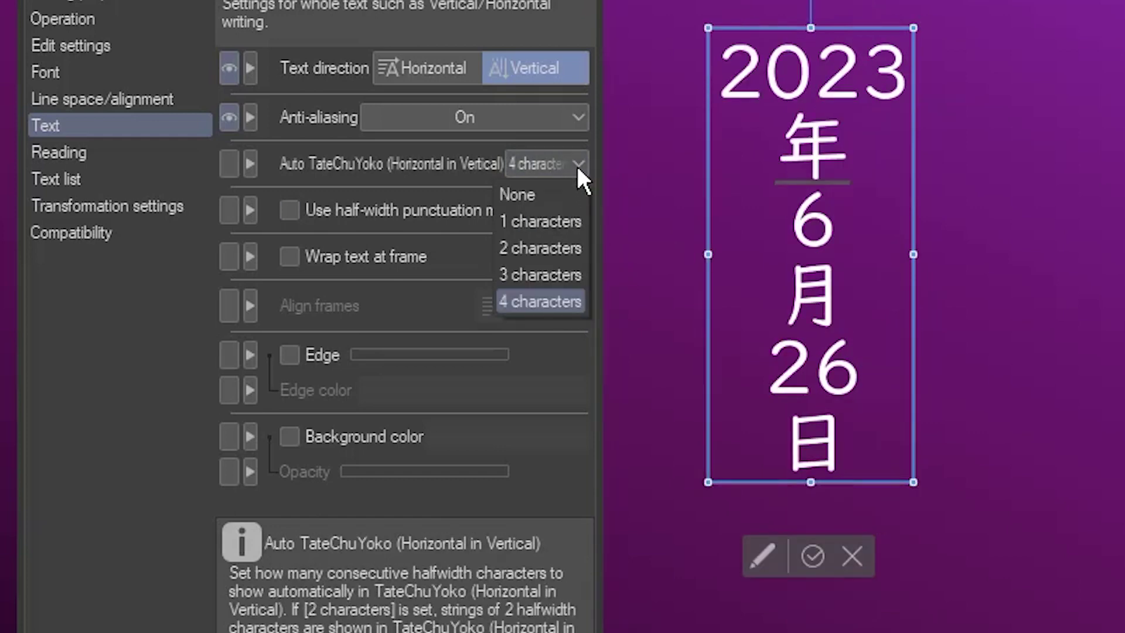
left_click(553, 197)
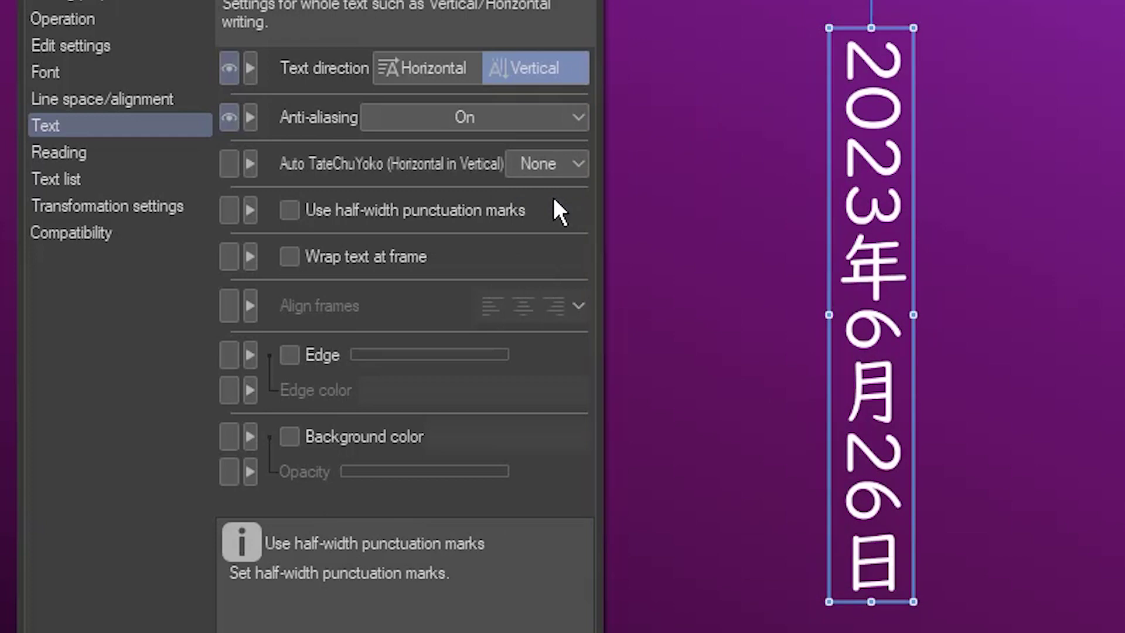
- Apply TateChuYoko to '3年6月' in the vertical date via the Font settings
left_click_drag(873, 196, 879, 403)
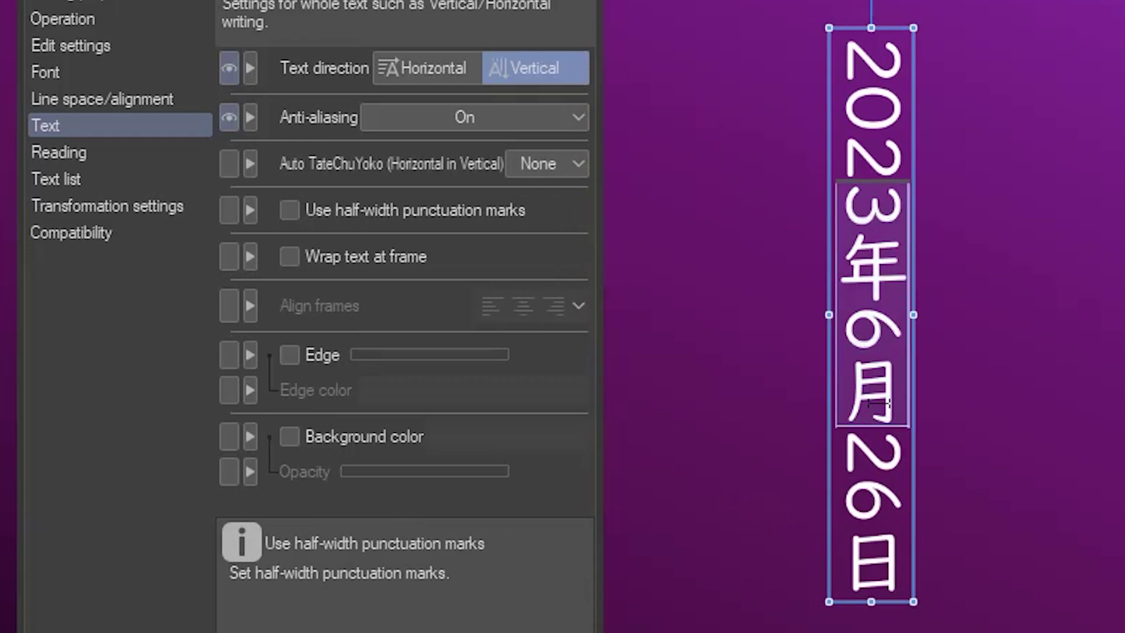
left_click(107, 75)
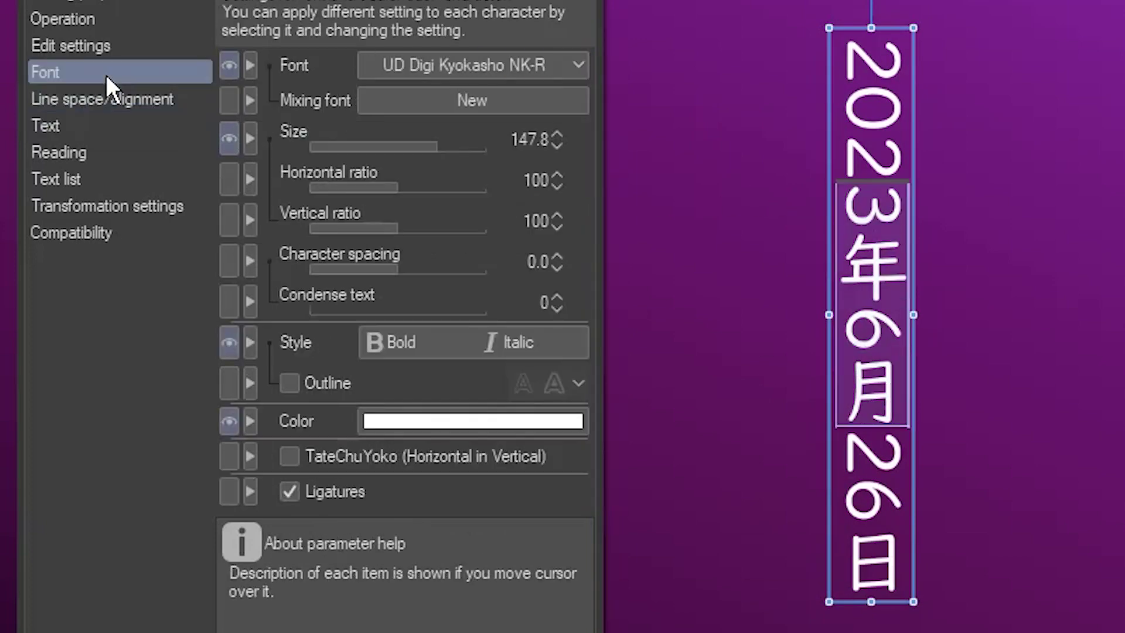
left_click(290, 456)
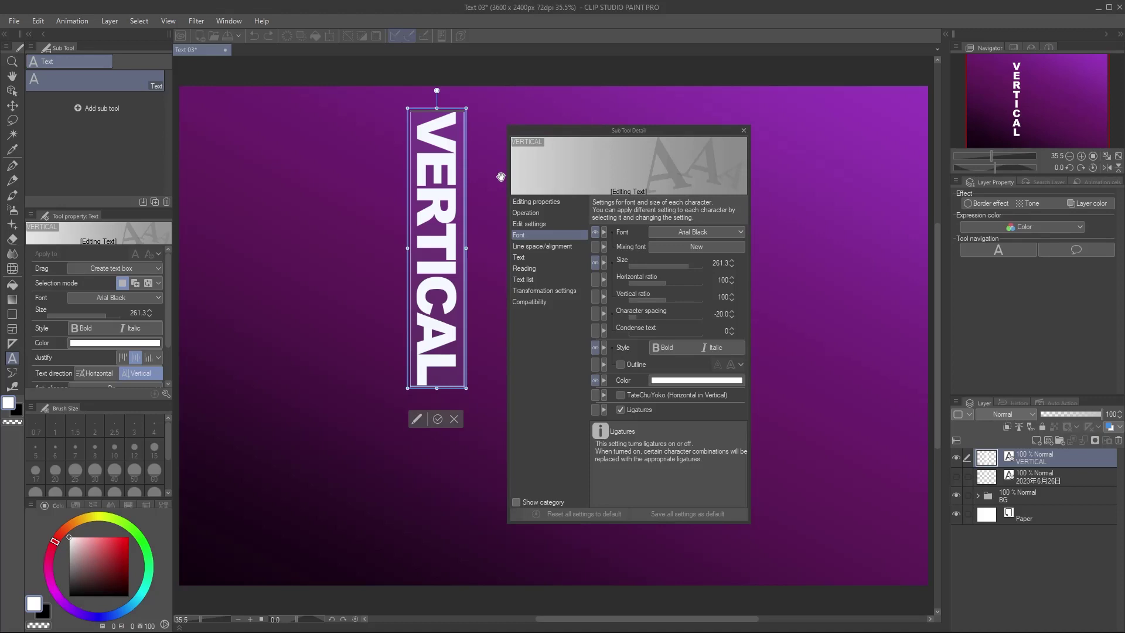
- Stand each letter of VERTICAL upright, from V through L, with TateChuYoko
left_click(621, 395)
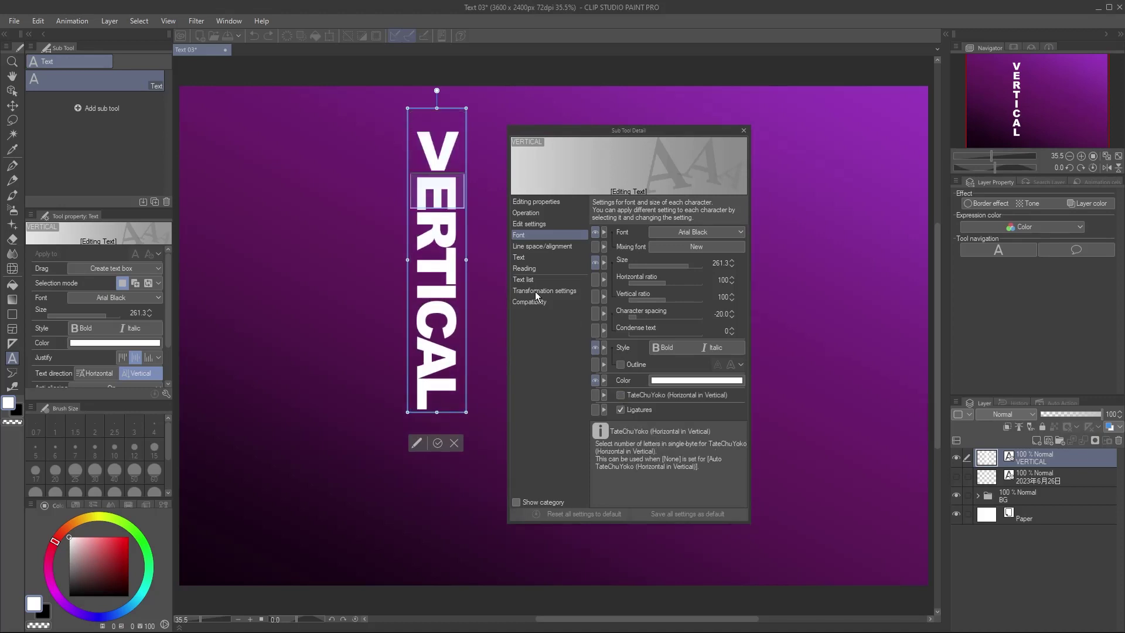
left_click(443, 330)
left_click_drag(443, 330, 447, 572)
left_click(448, 571)
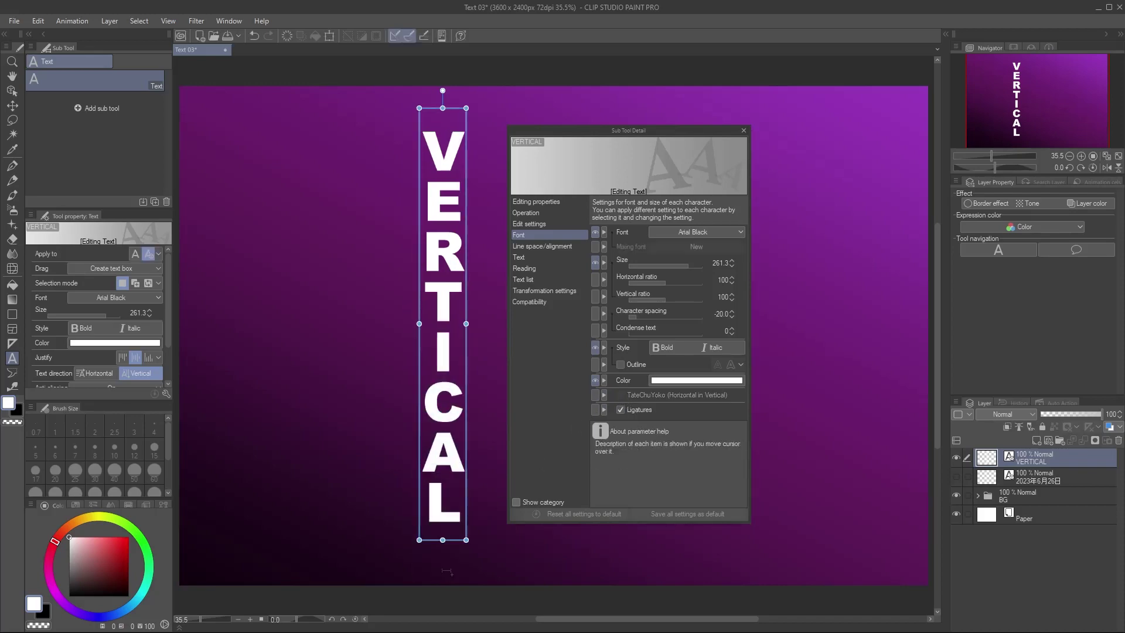